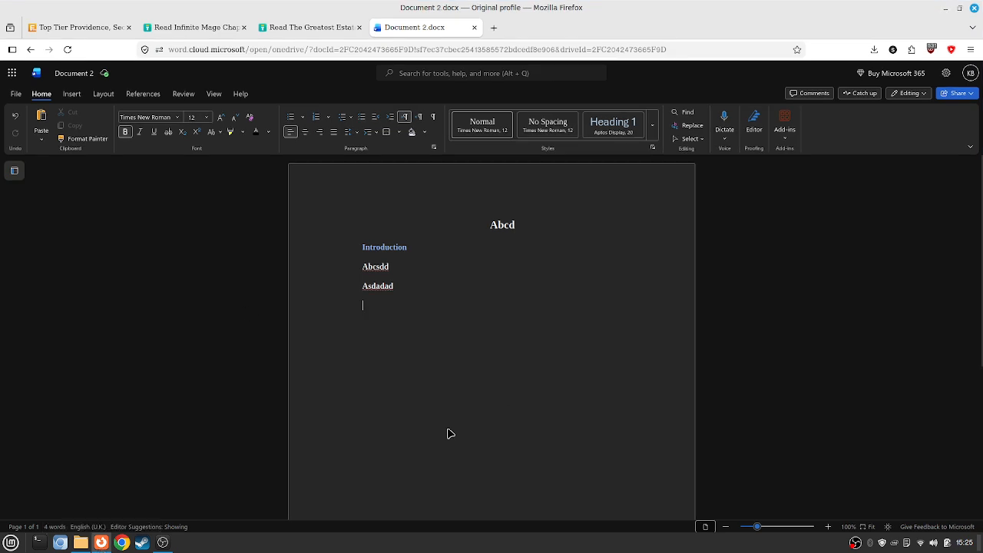
Delete the existing title and all body text below it, leaving the document empty.
left_click(617, 224)
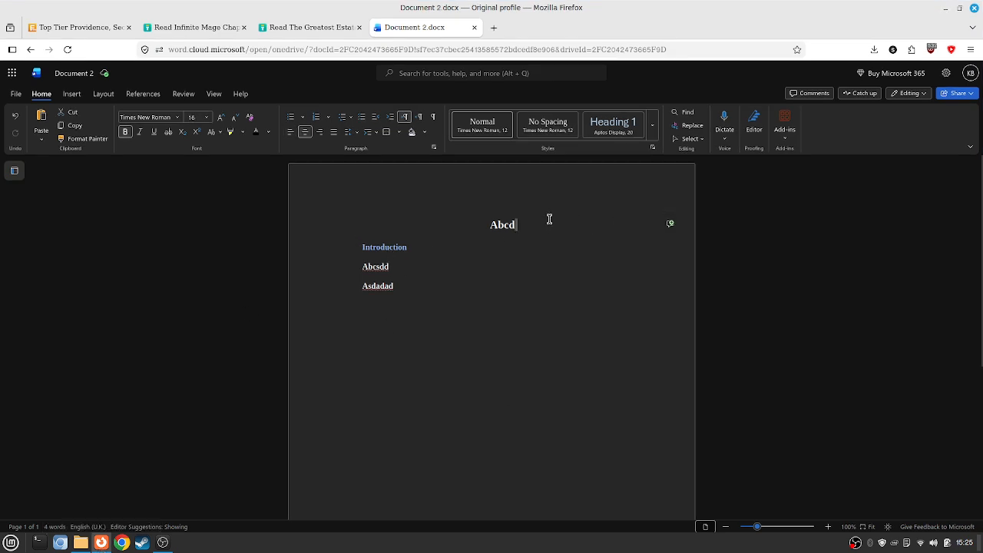
left_click_drag(548, 217, 363, 317)
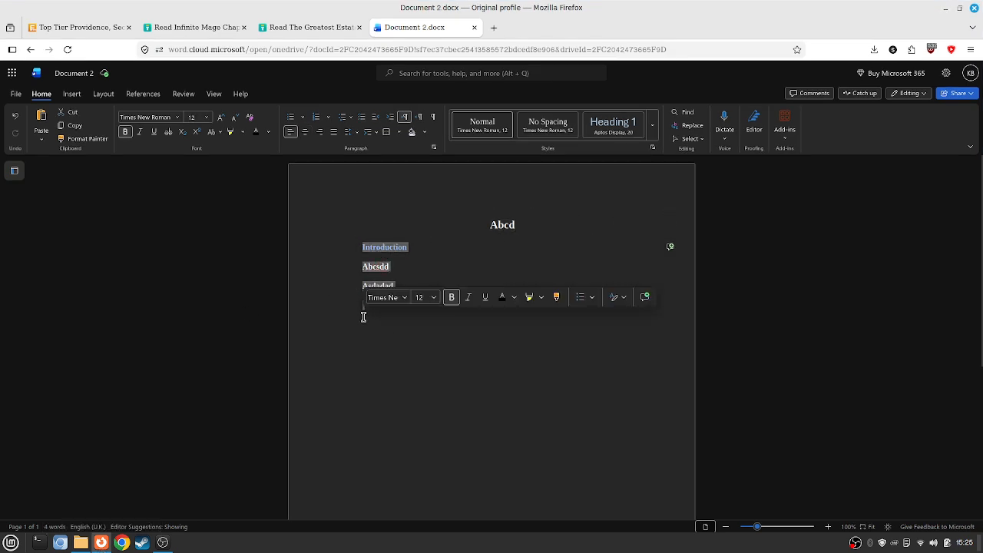
key("BackSpace")
left_click(537, 232)
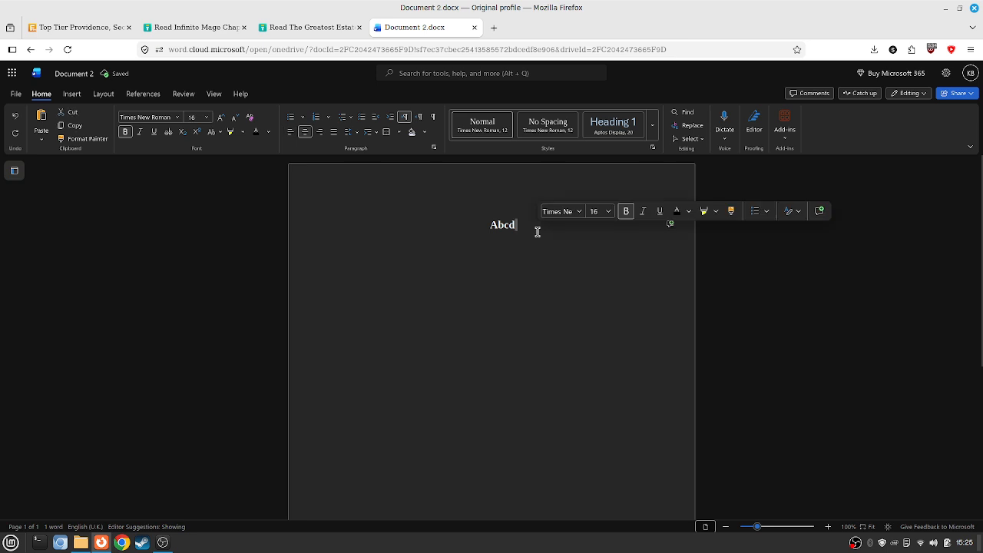
key("BackSpace")
key("BackSpace")
key("BackSpace")
key("BackSpace")
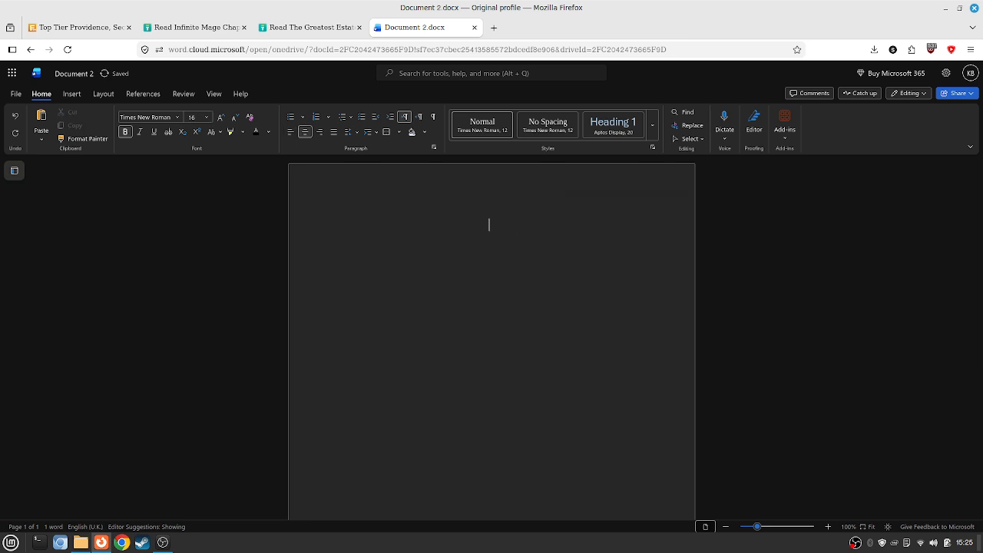
Set the font size of the empty centred line to 12.
left_click(176, 119)
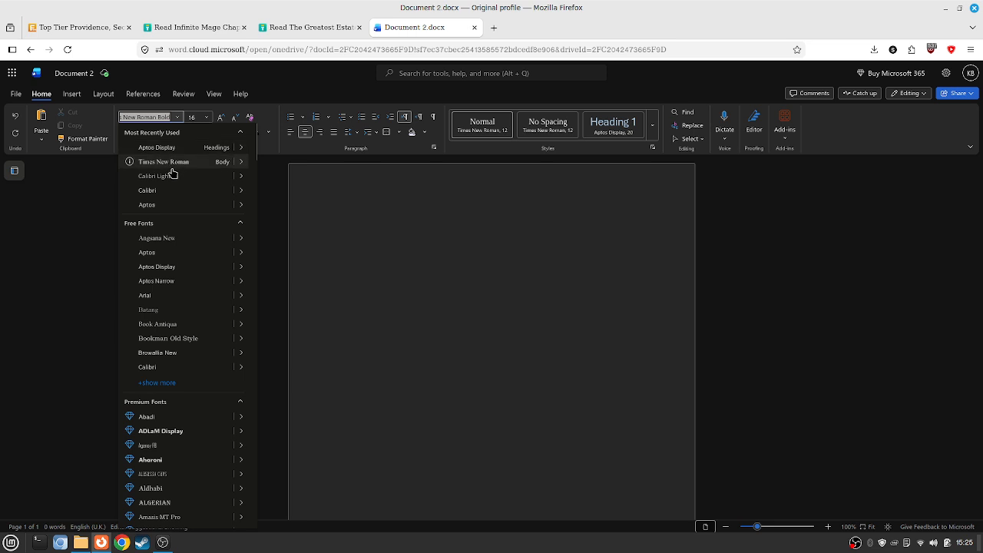
left_click(206, 117)
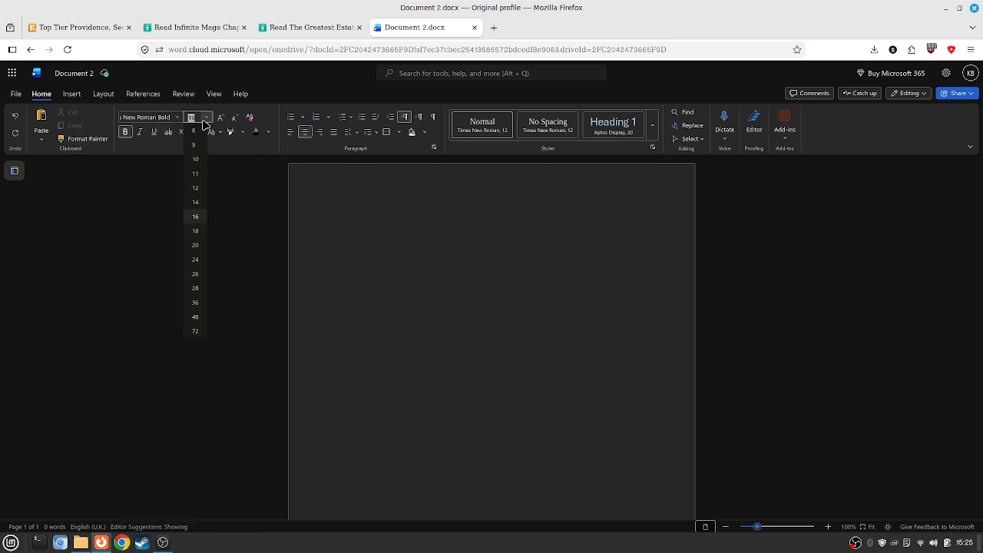
left_click(198, 191)
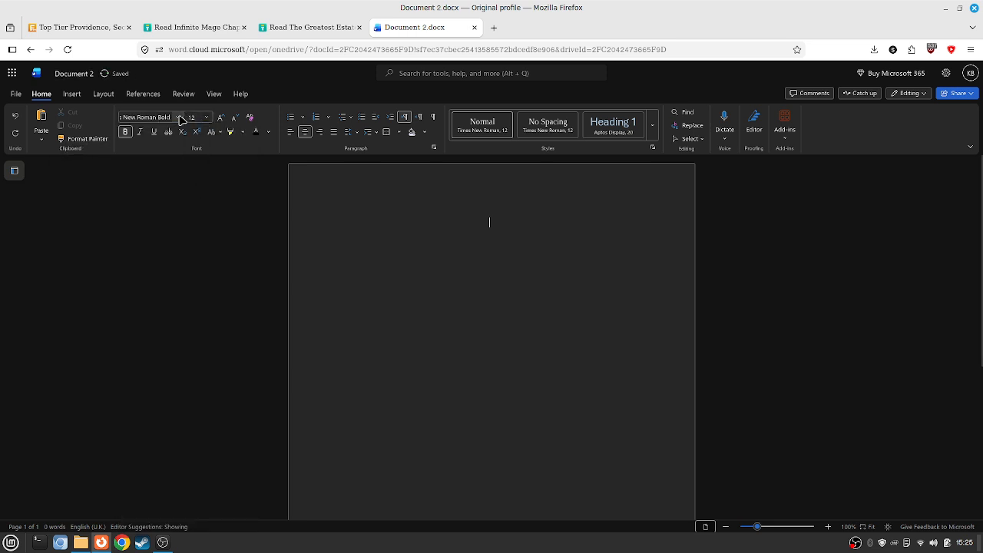
left_click(185, 118)
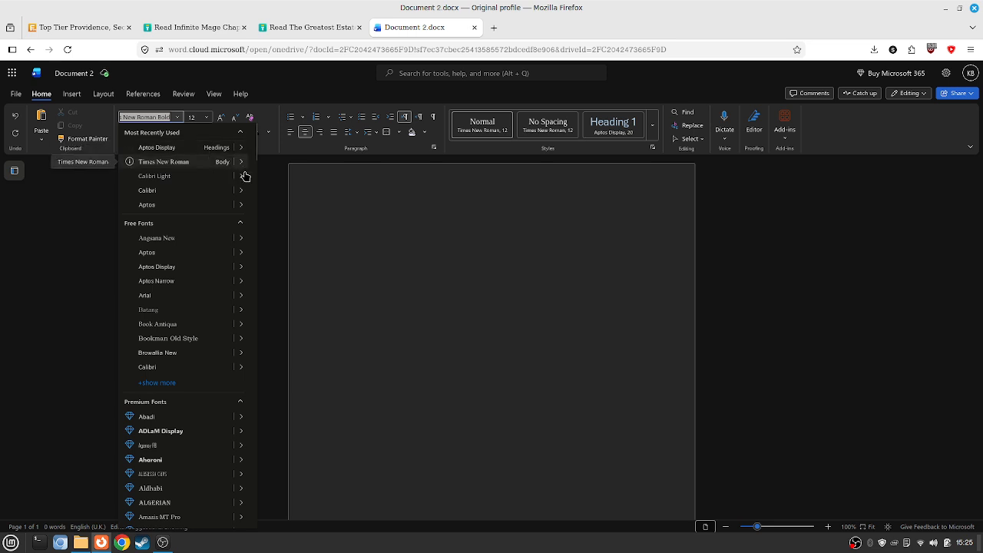
left_click(276, 184)
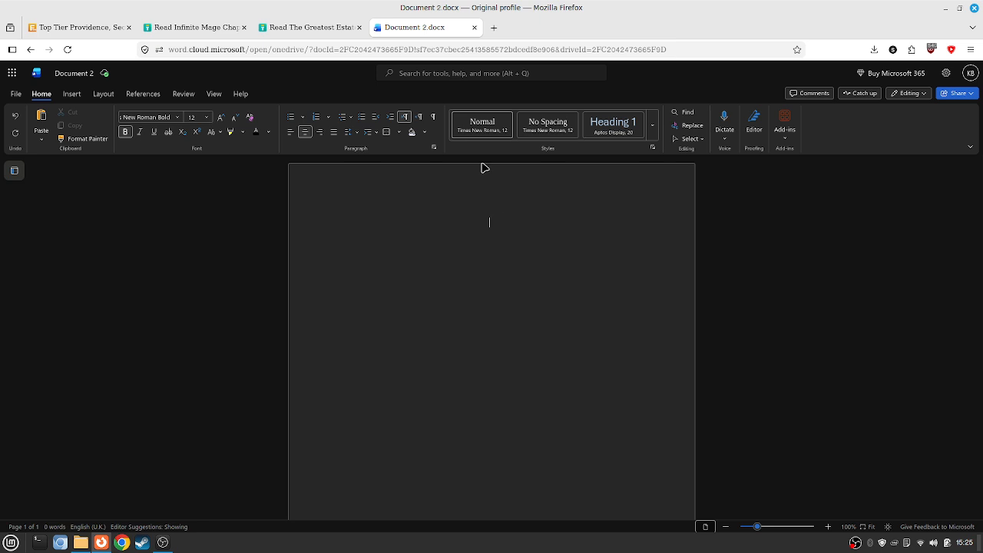
Enter "ABCD" as the bold centred title on the first line.
type("a")
key("BackSpace")
type("ABCD")
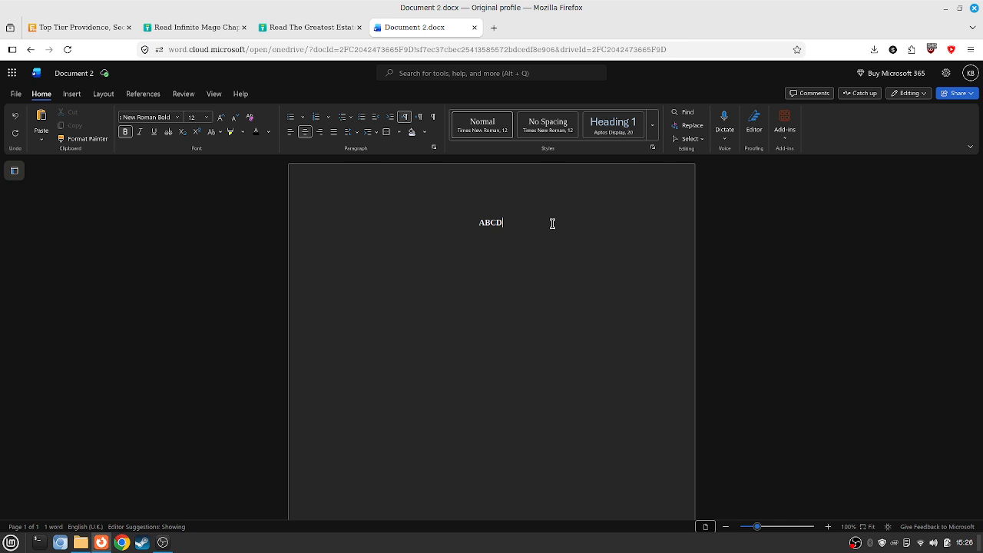
Below the title, add a left-aligned line reading "Introduction" and a second line reading "Abcd".
key("Return")
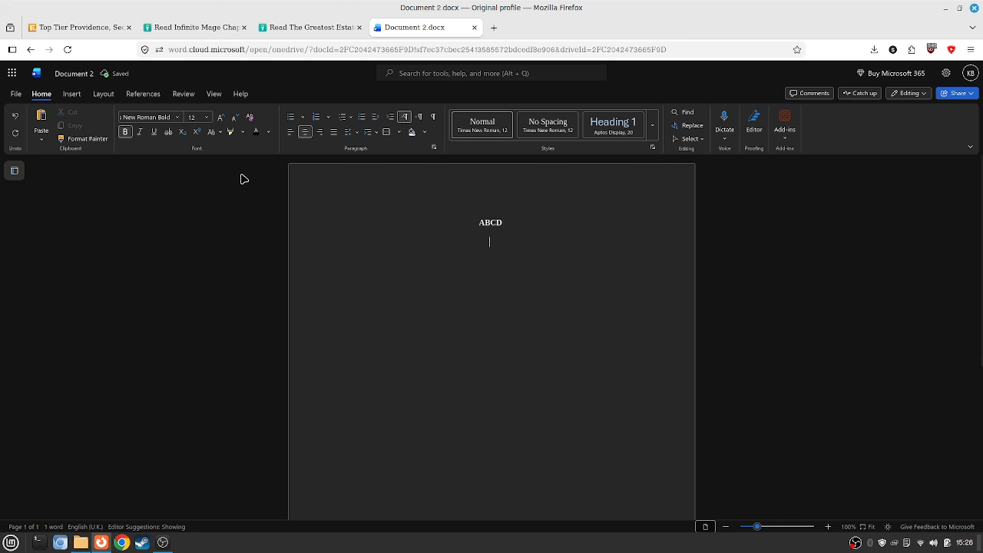
left_click(291, 134)
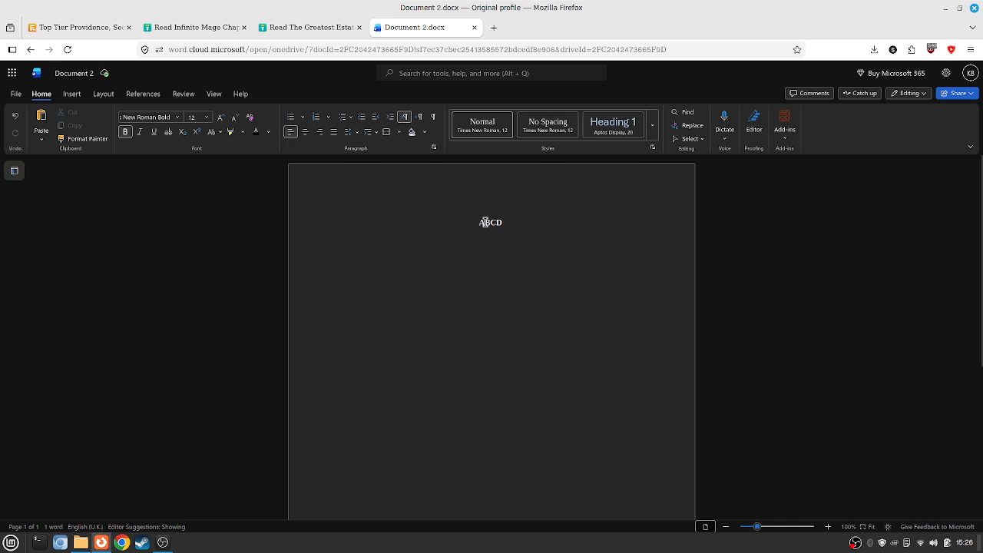
double_click(484, 221)
left_click(310, 243)
type("In")
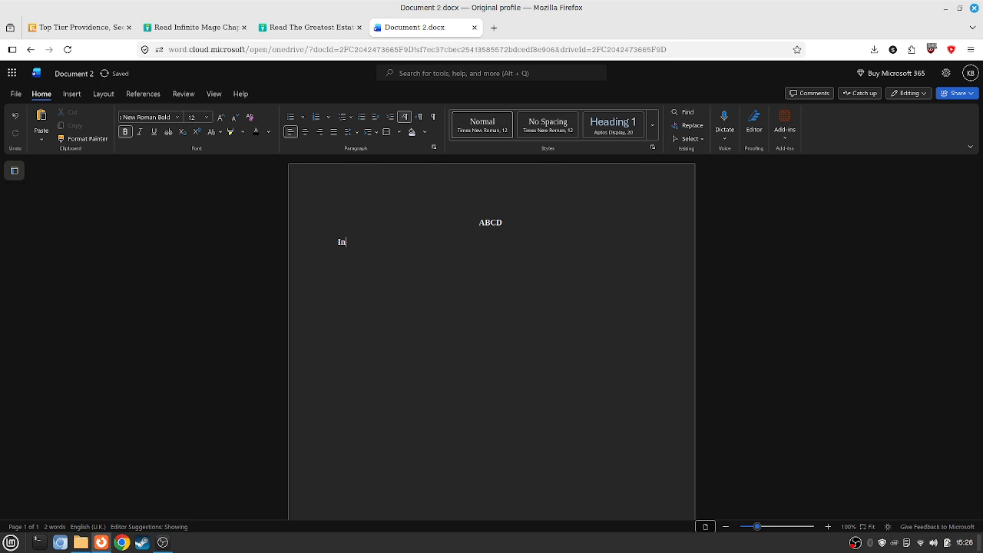
type("troduction")
key("Return")
type("Abcd")
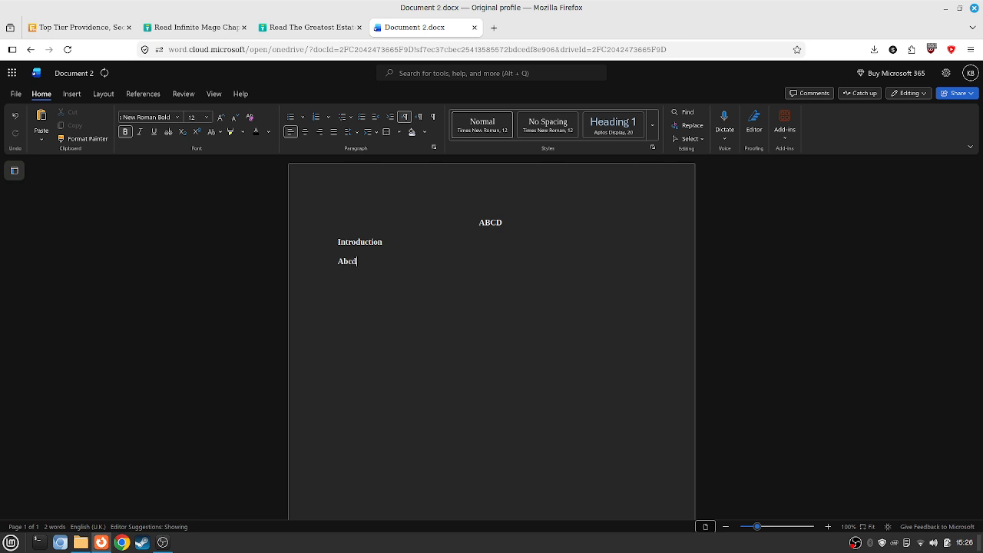
Replace the title text above the Introduction line with "Case Study of Gen-z movement".
left_click(517, 226)
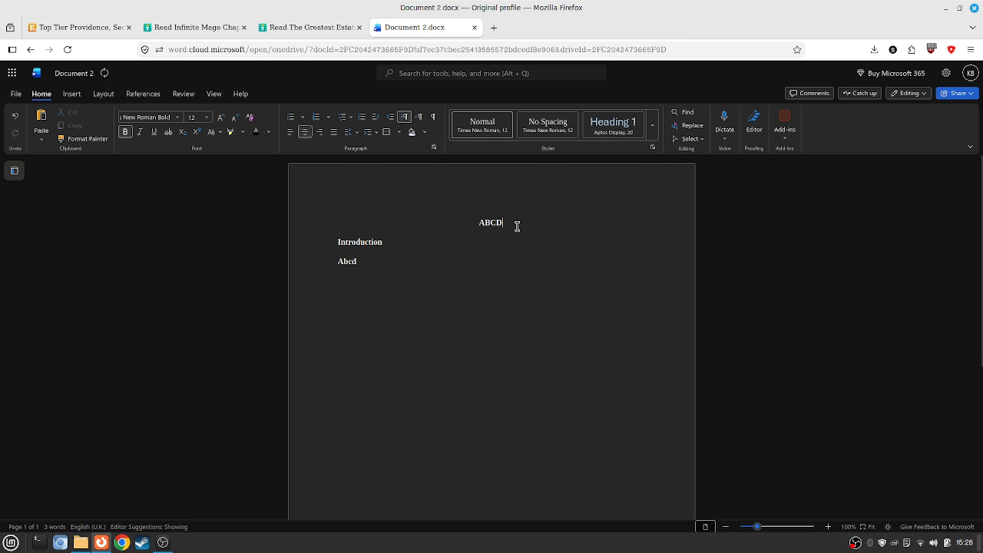
key("BackSpace")
key("BackSpace")
key("BackSpace")
type("bcd")
key("BackSpace")
key("BackSpace")
key("BackSpace")
key("BackSpace")
key("BackSpace")
type("Cas")
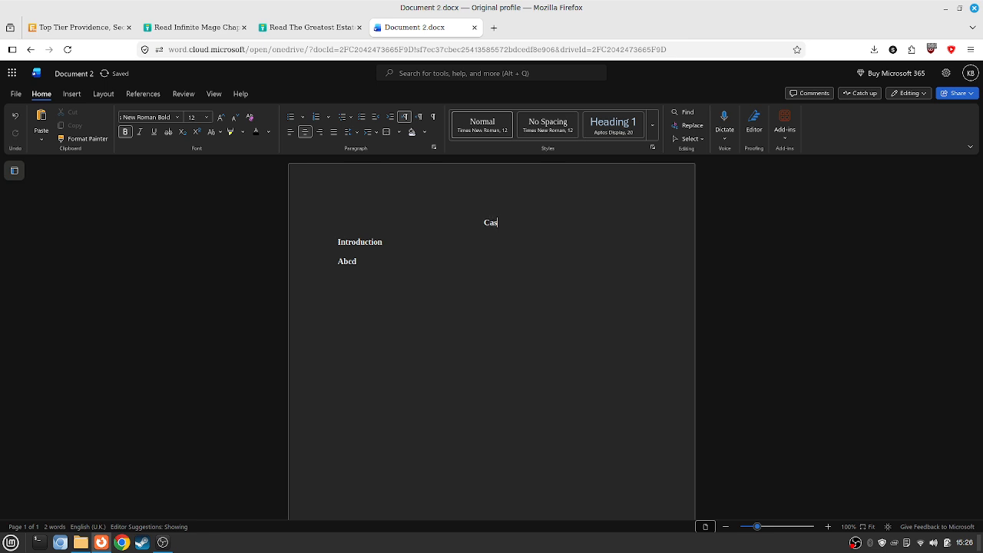
type("e Study of Gen-z mov")
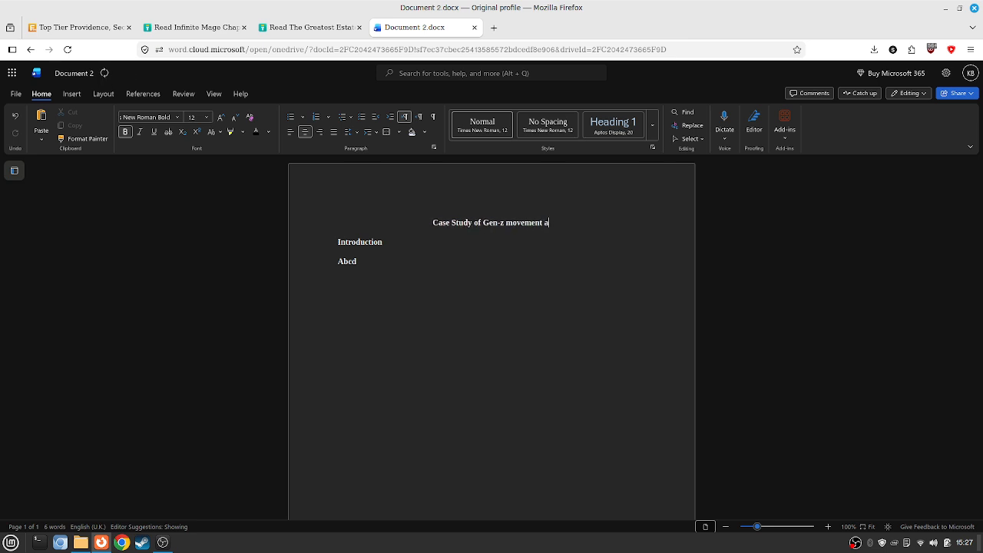
Capitalise "Movement" in the title and continue it with "Around South-Asia".
key("BackSpace")
key("BackSpace")
key("BackSpace")
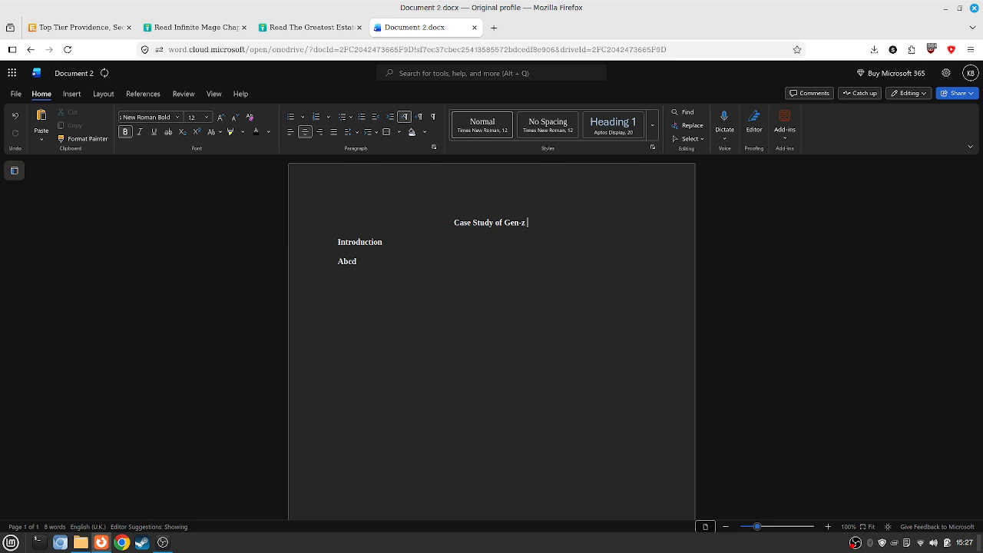
type("Moveme")
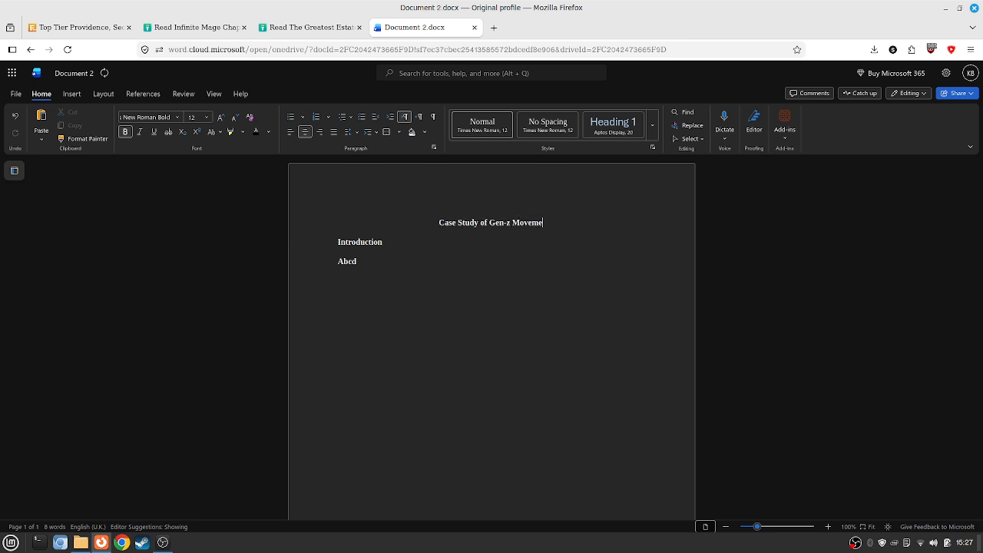
type("nt Ar")
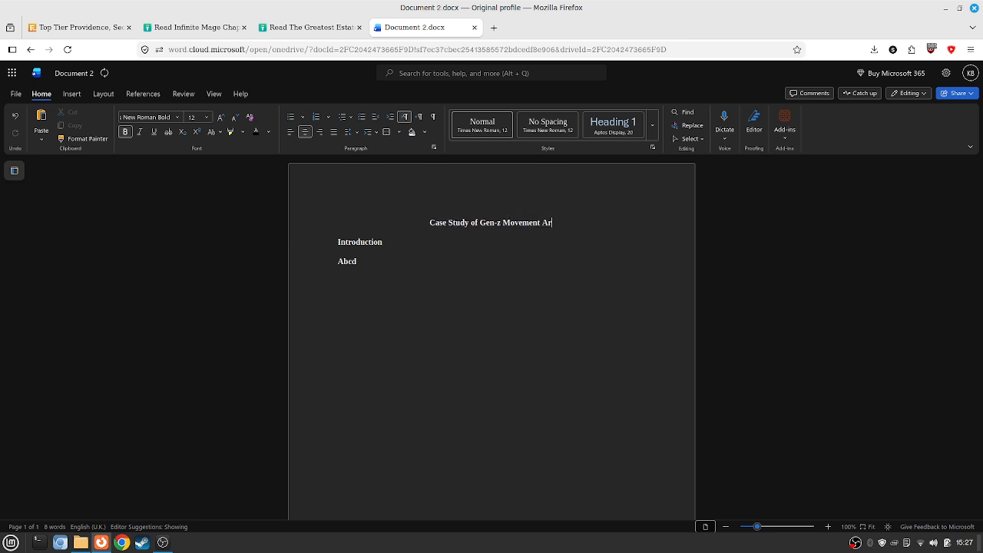
type("ound ")
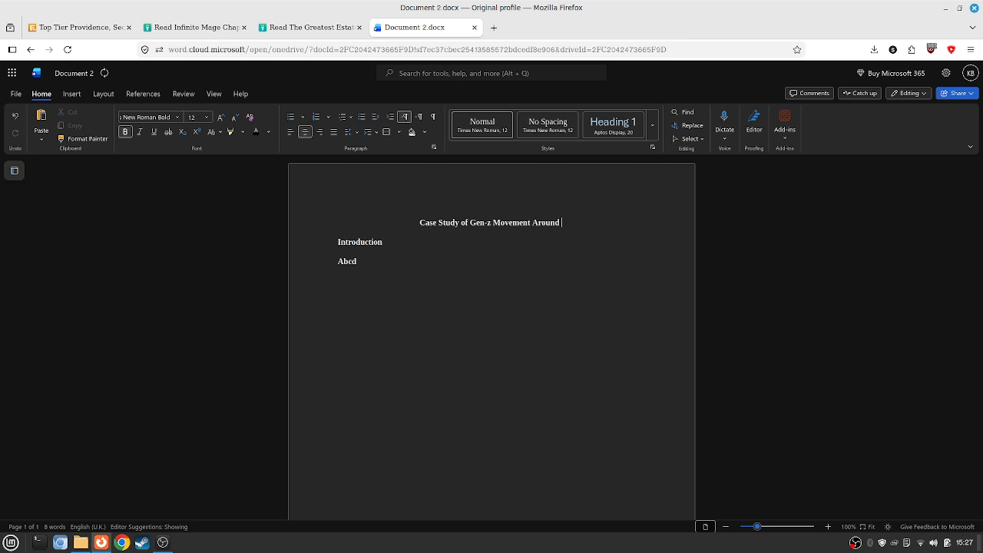
type("South")
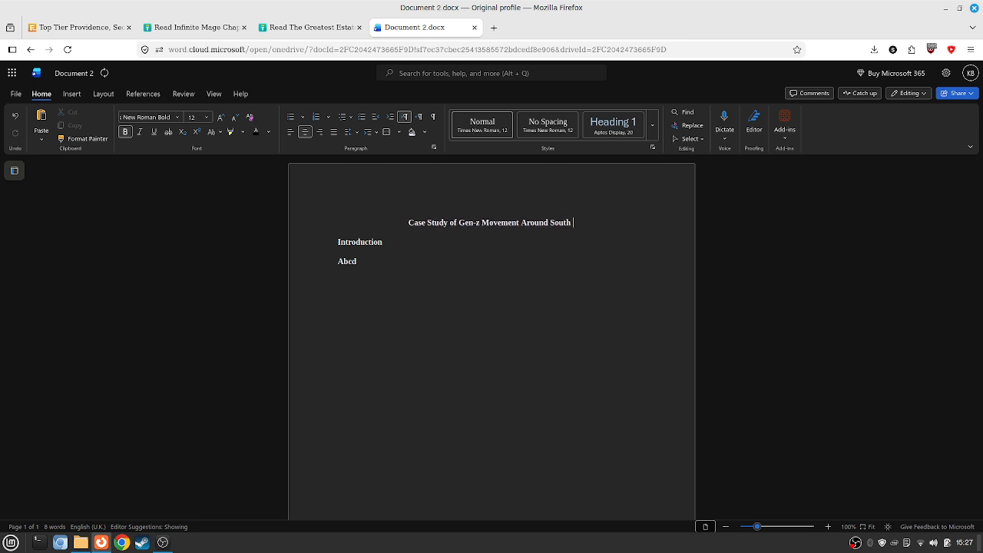
key("BackSpace")
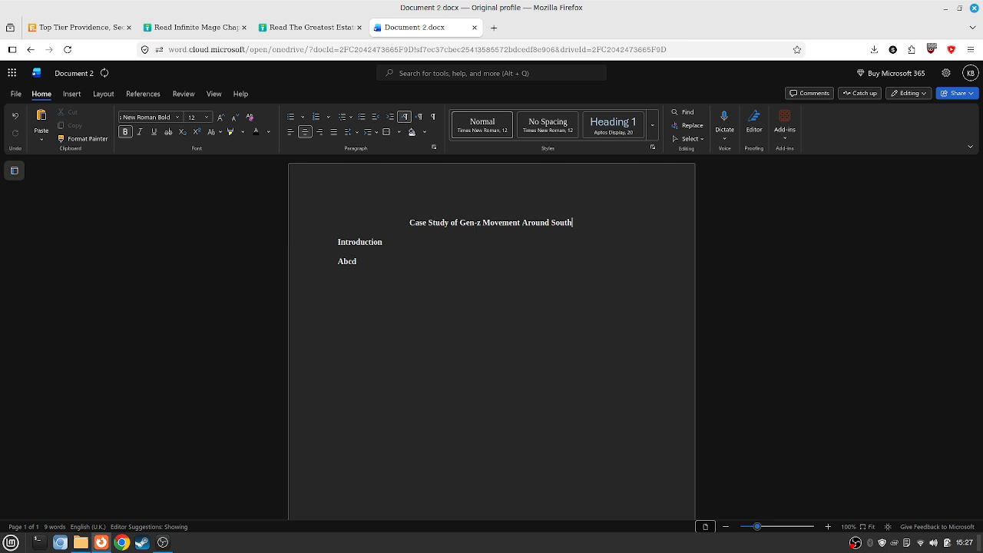
type("-")
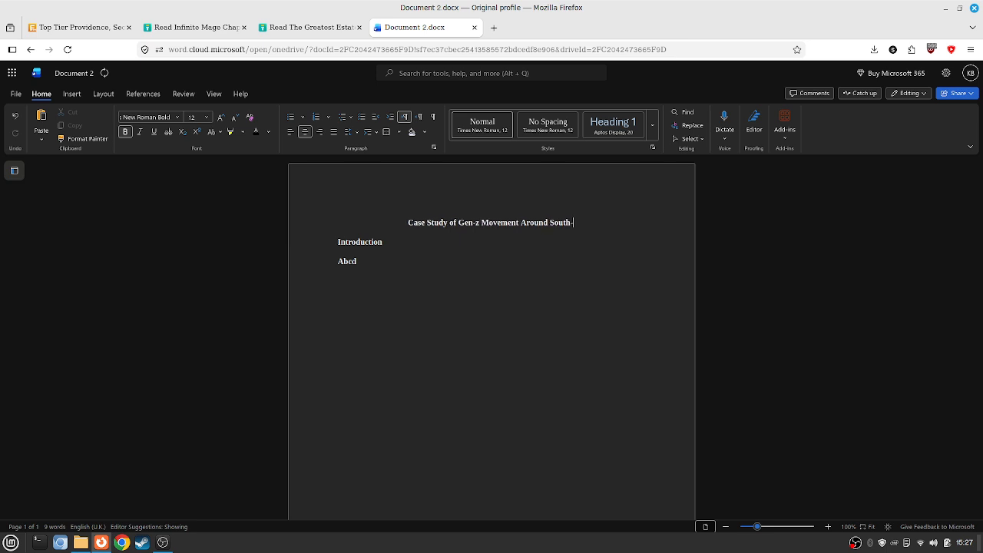
type("Asia")
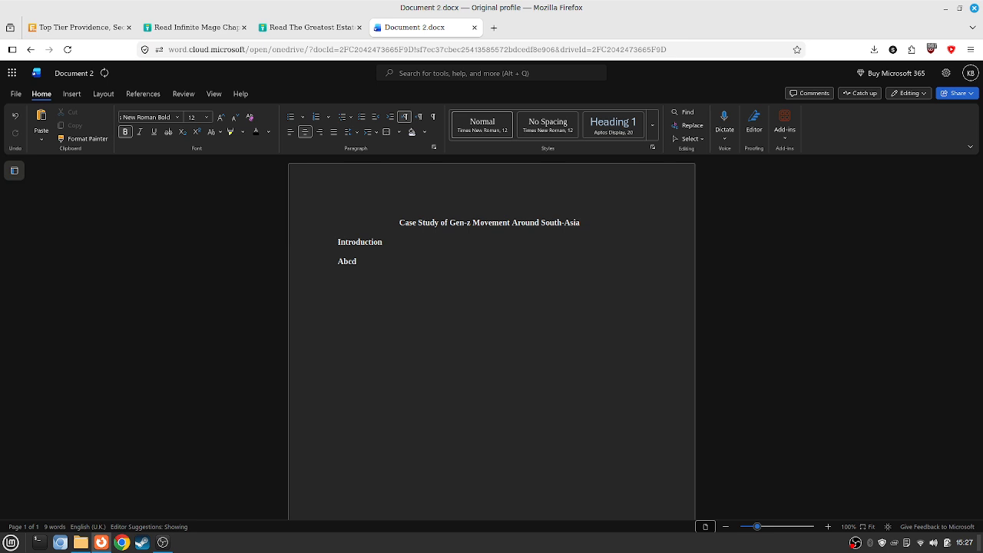
Append "a Revolution" to the title after "South-Asia", with Revolution capitalised.
type("a")
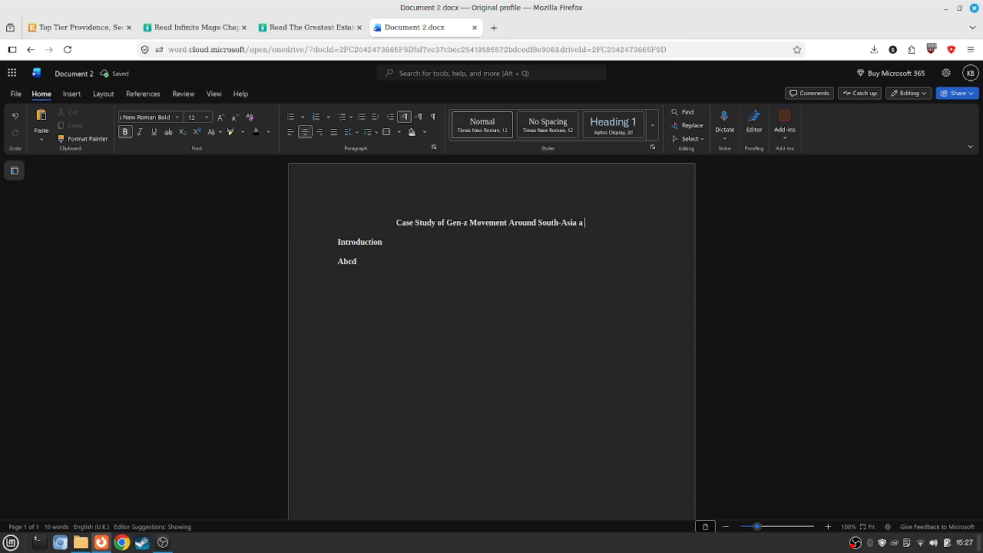
type(" revolu")
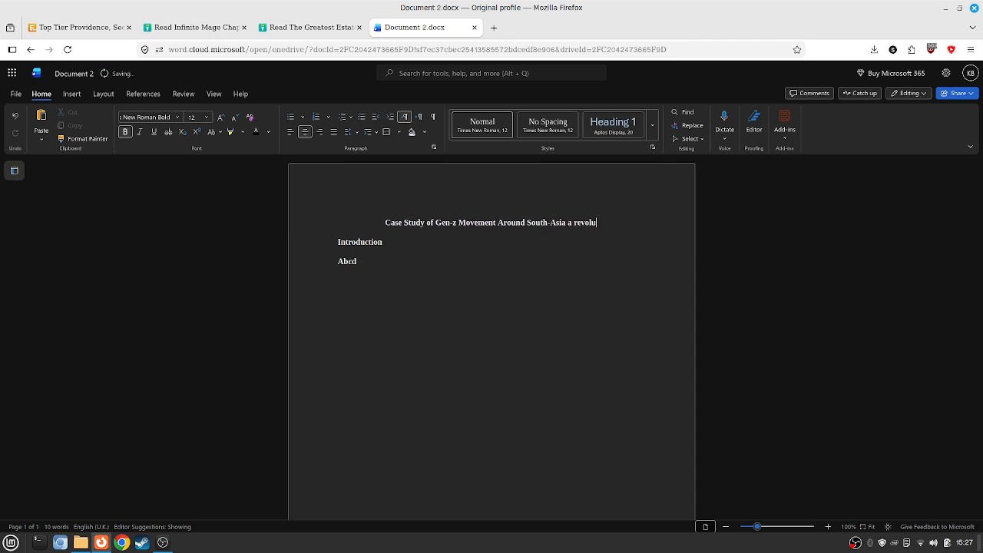
type("tion")
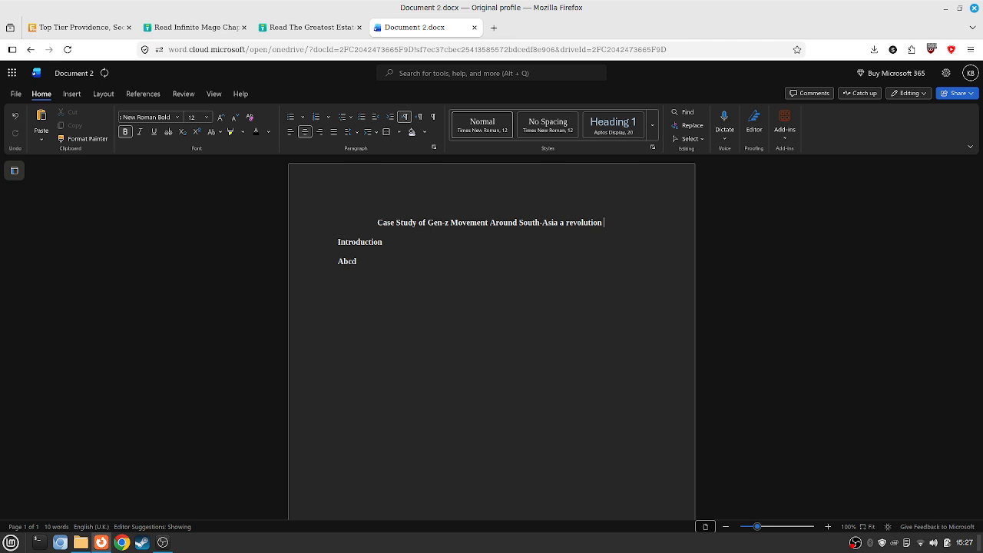
key("BackSpace")
key("BackSpace")
key("BackSpace")
key("BackSpace")
key("BackSpace")
key("BackSpace")
key("BackSpace")
key("BackSpace")
key("BackSpace")
key("BackSpace")
key("BackSpace")
type("R")
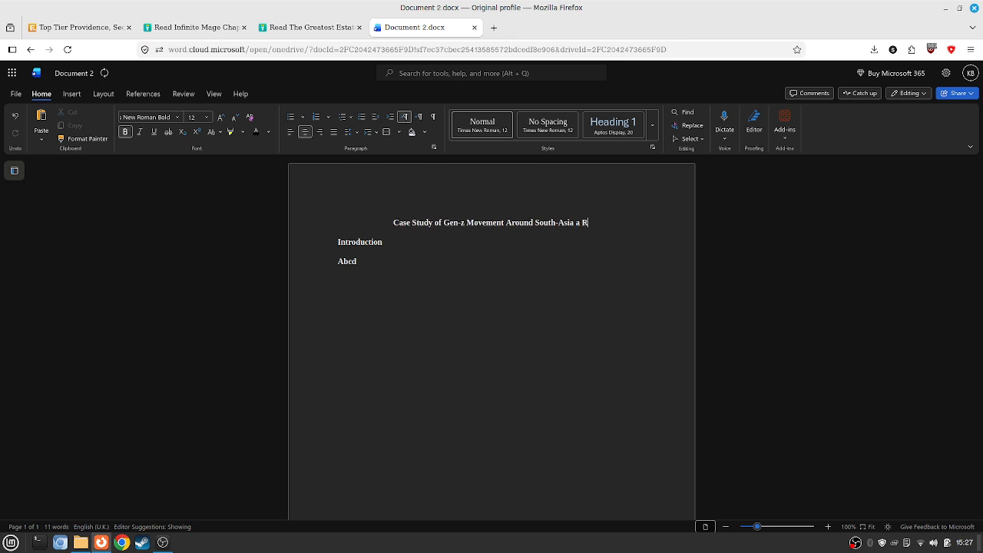
type("evo")
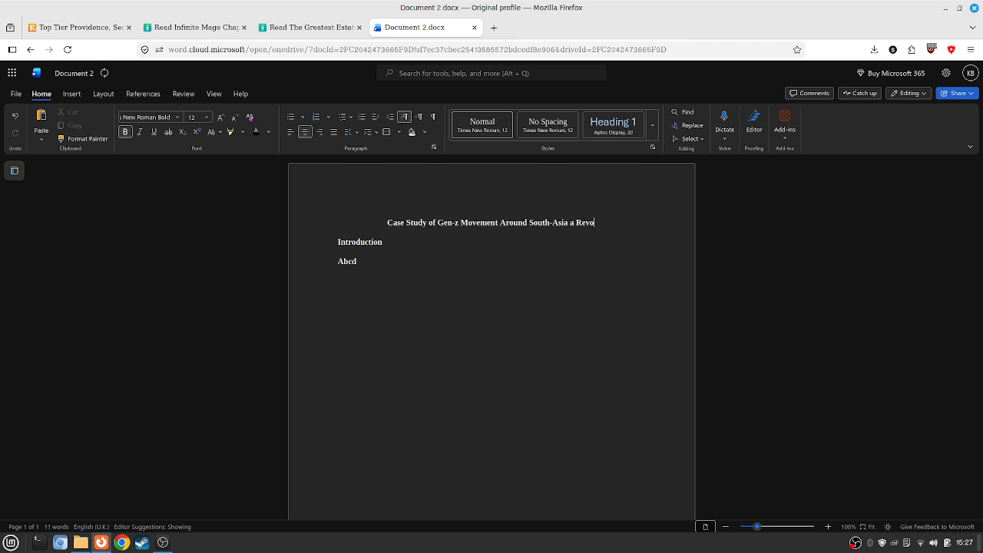
type("lution ")
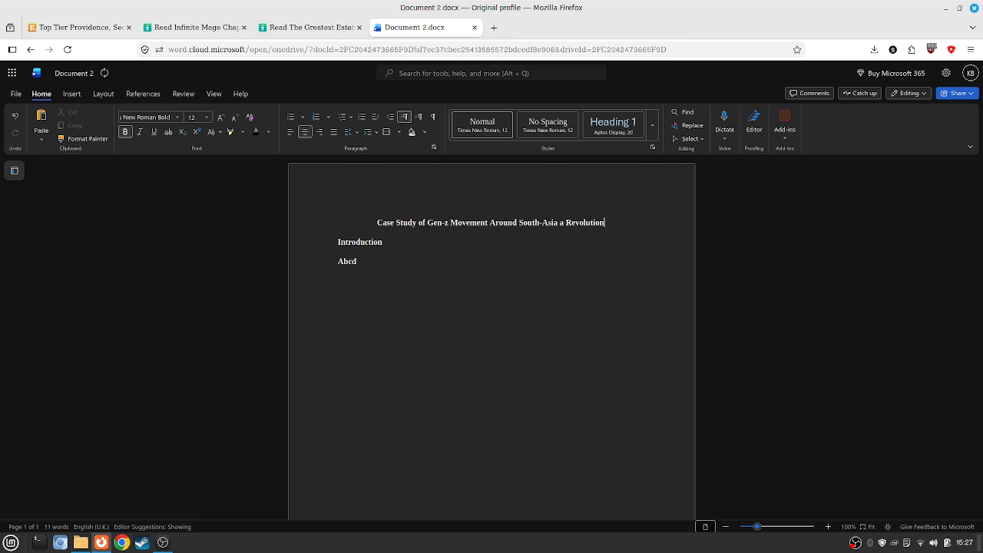
Continue the title after "Revolution" with "Out of Incompetence of Government or a".
type("Ou")
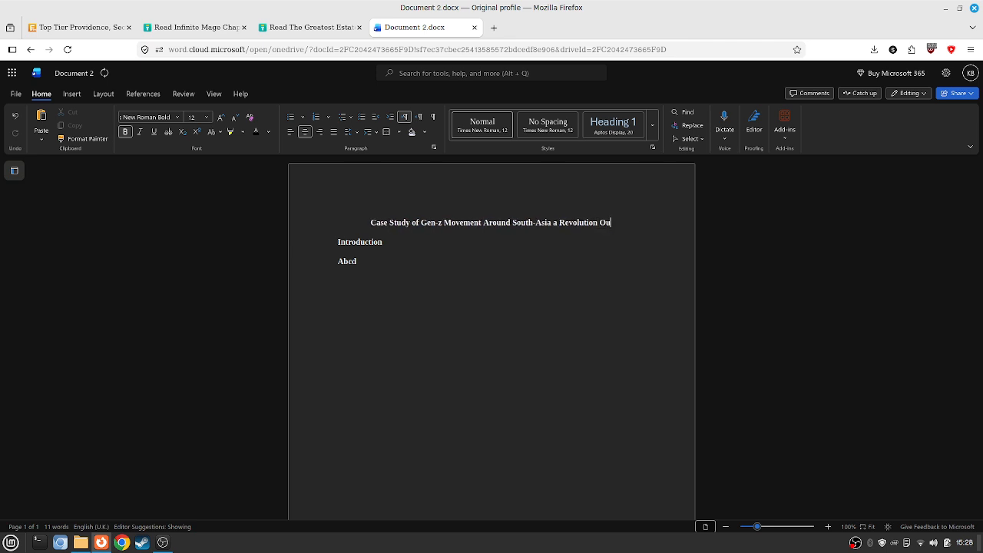
type("t of ")
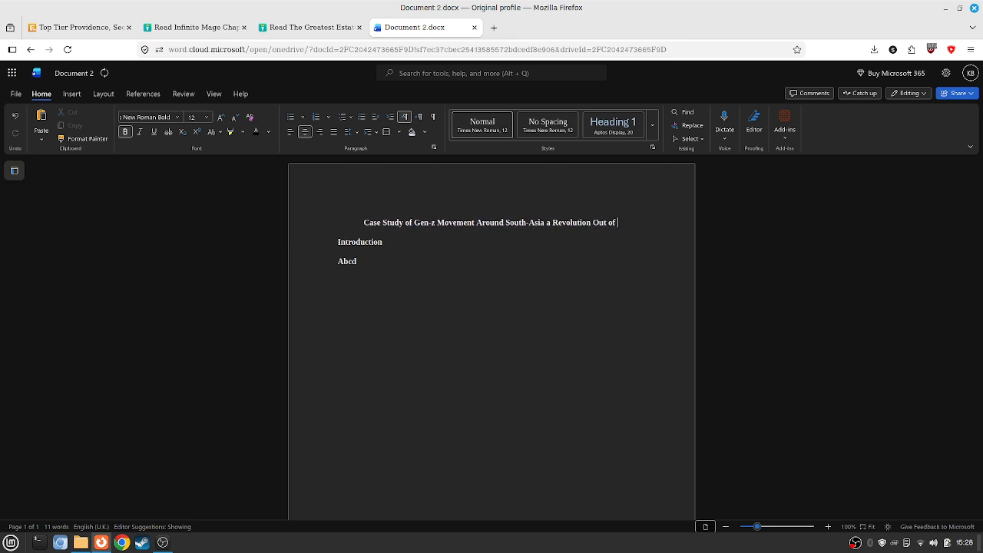
type("Inco")
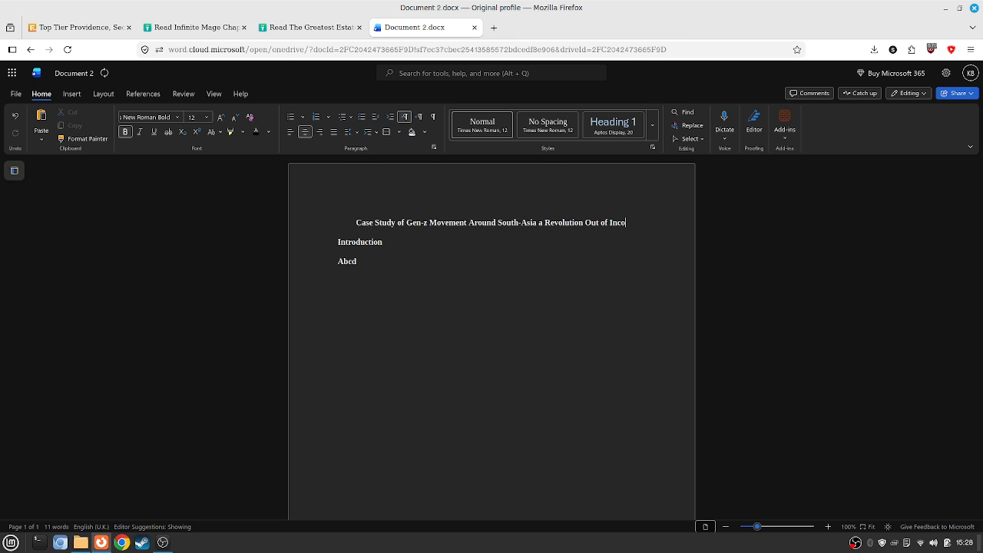
type("mpeten")
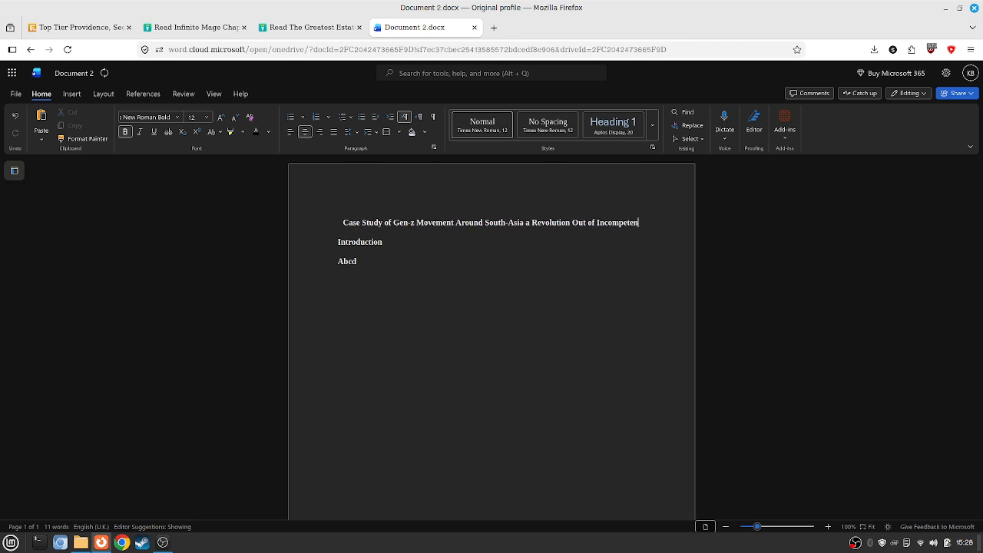
type("ce of Go")
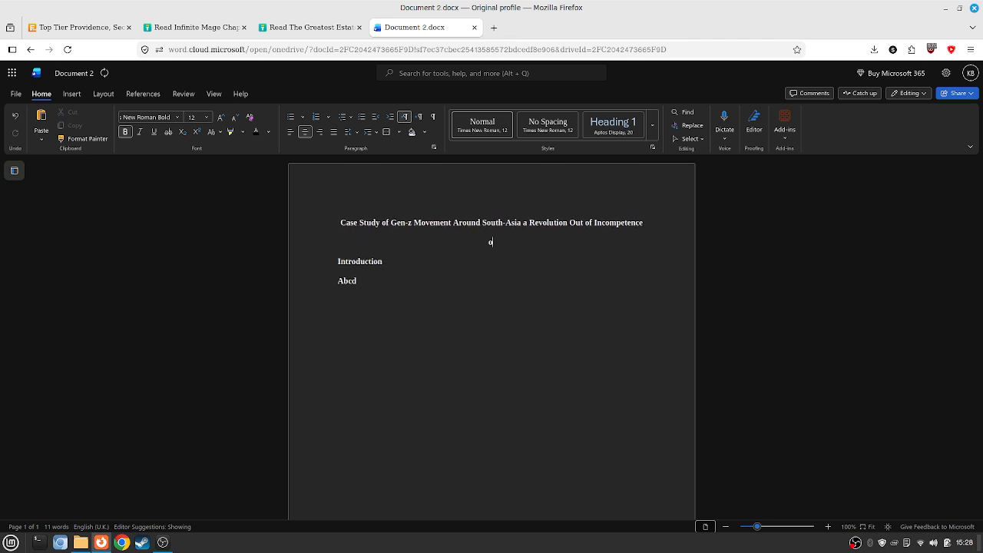
type("vernment or a")
Extend the title with "Political STrategy of enemy state".
type("Political STrategy of")
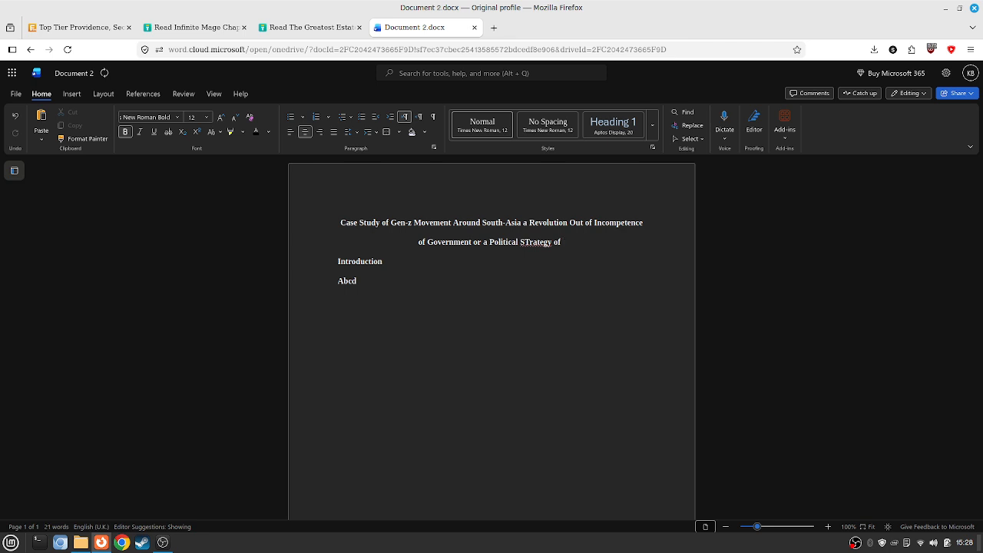
type("i")
key("BackSpace")
type("ene")
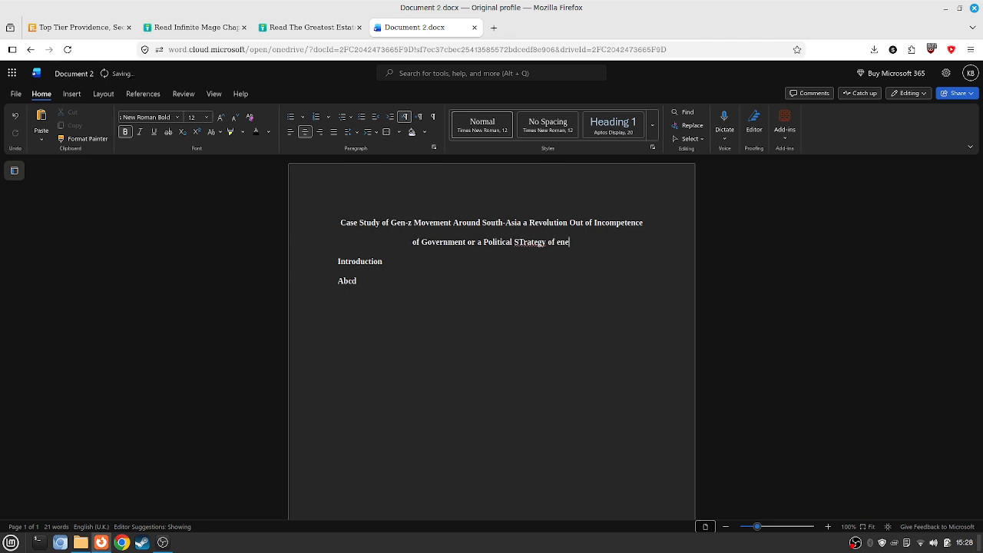
type("my state")
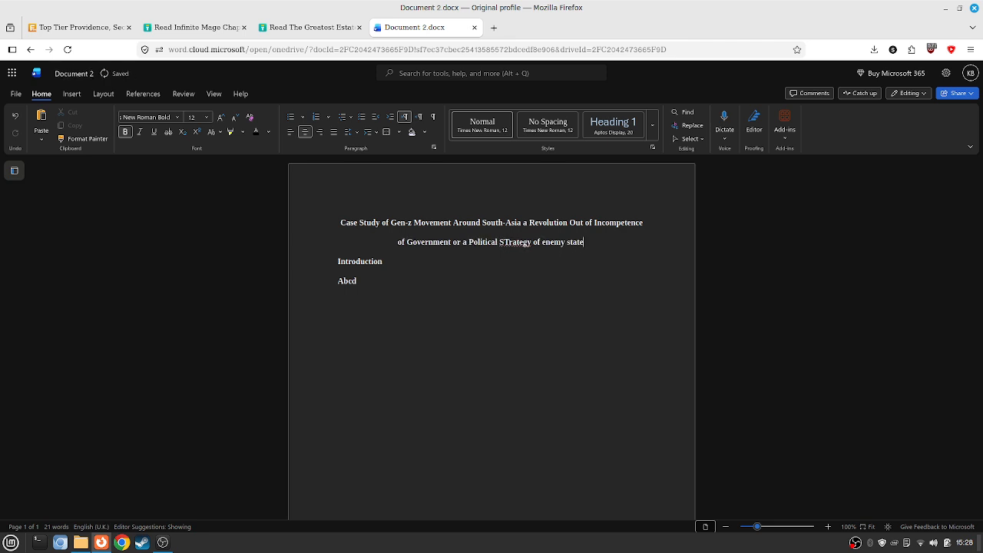
Correct the misspelled "STrategy" in the title to the suggested "Strategy".
left_click(510, 243)
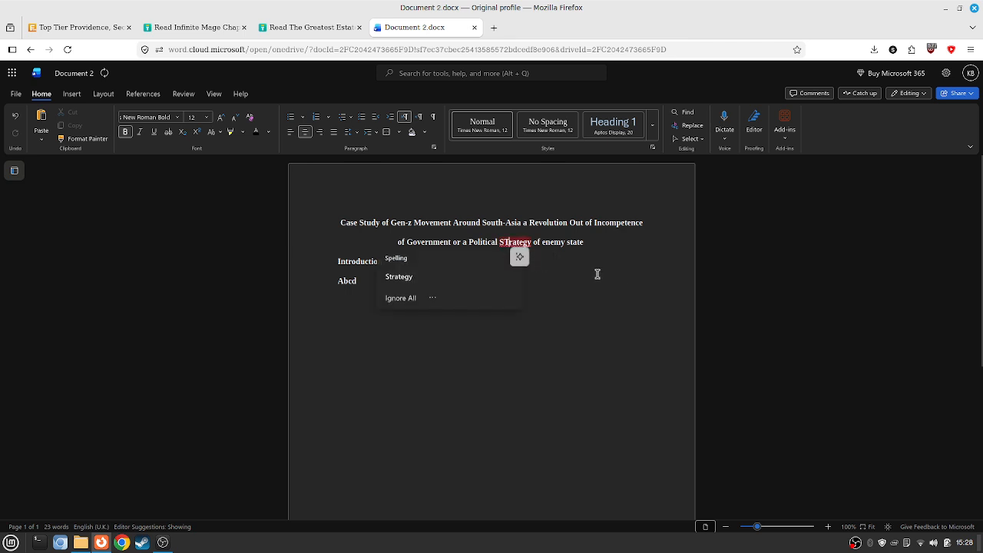
left_click(438, 277)
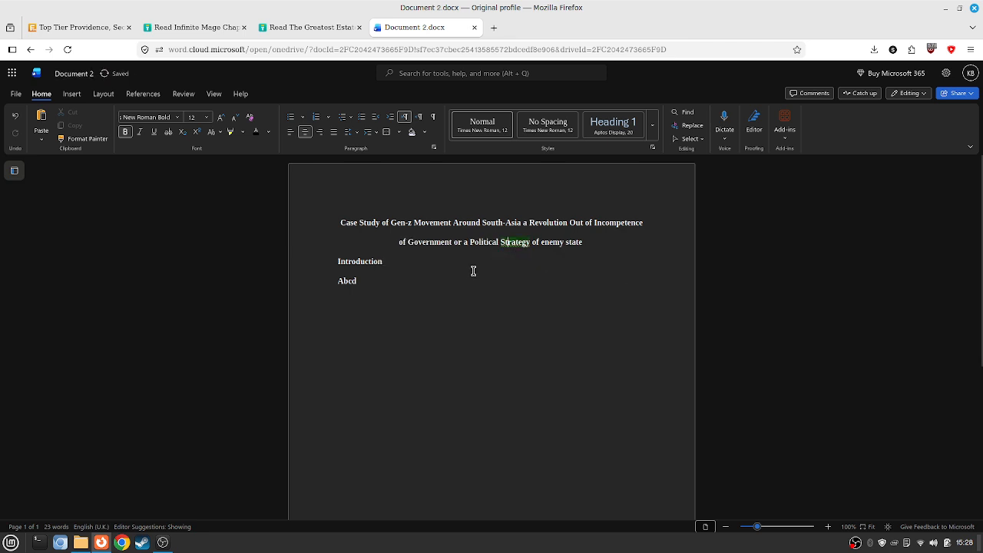
left_click(597, 249)
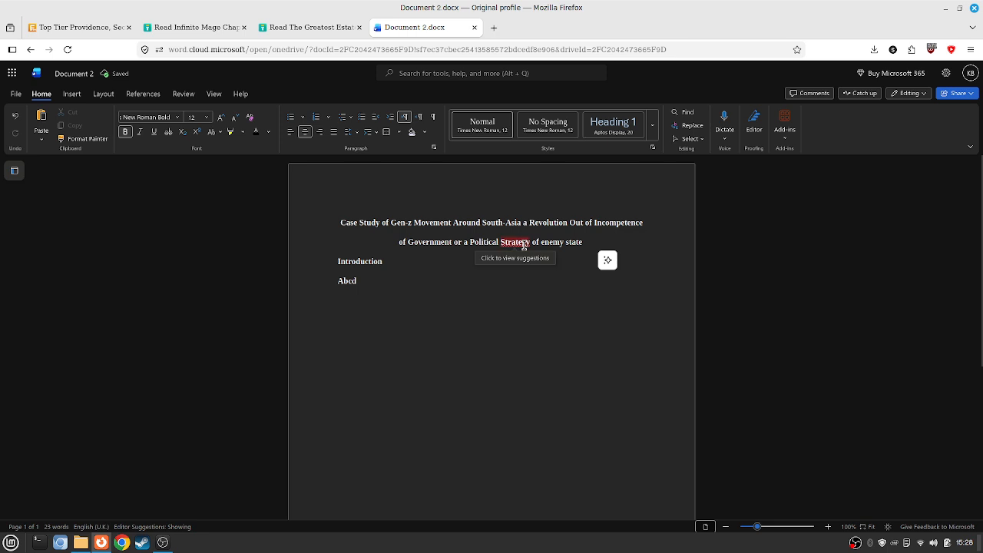
left_click(522, 243)
left_click(444, 276)
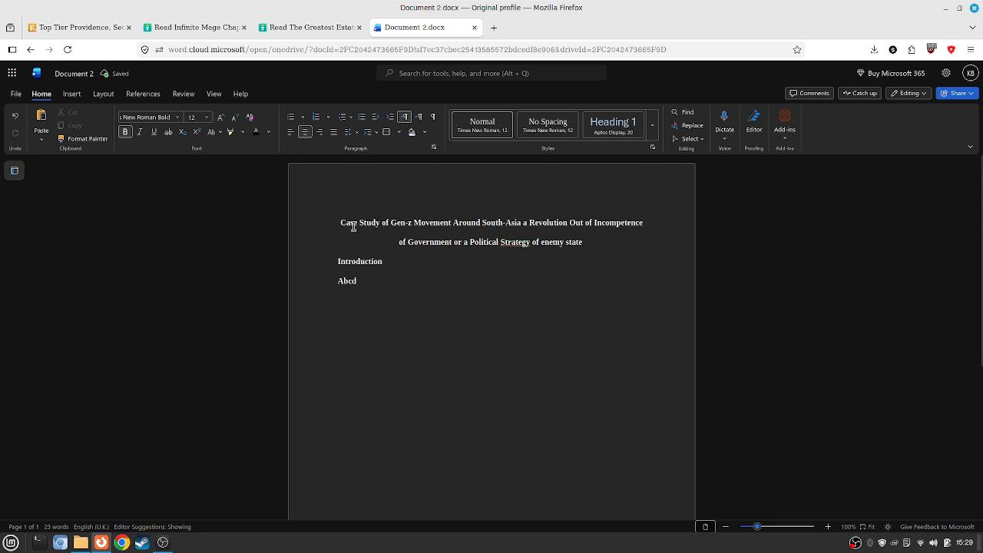
Capitalise the last two words of the title so they read "Enemy State".
left_click_drag(341, 224, 606, 244)
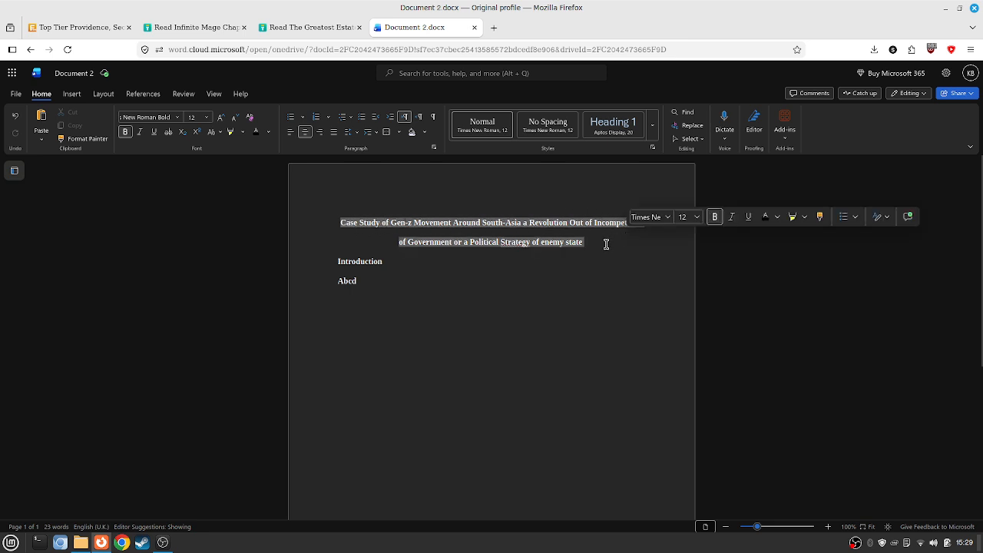
left_click(552, 242)
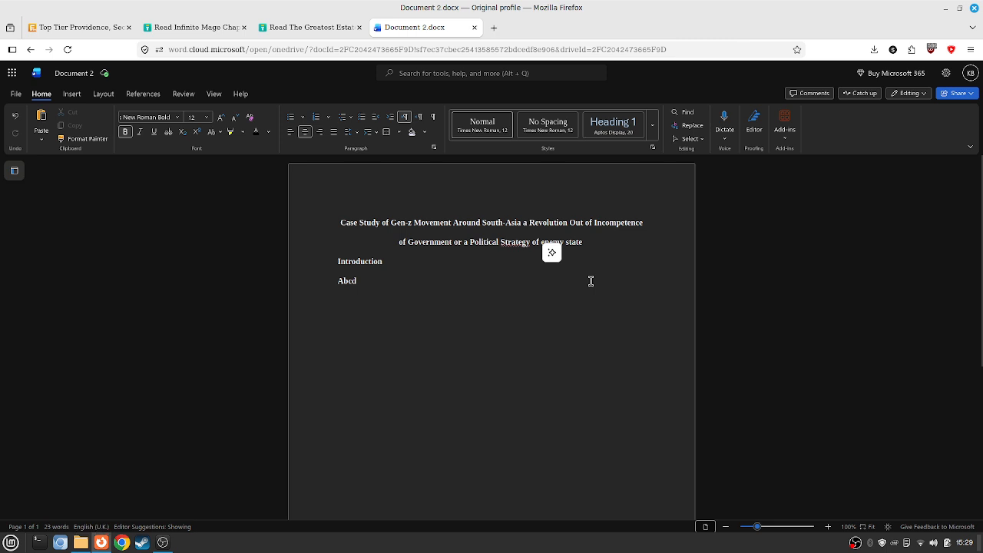
type("E")
key("Delete")
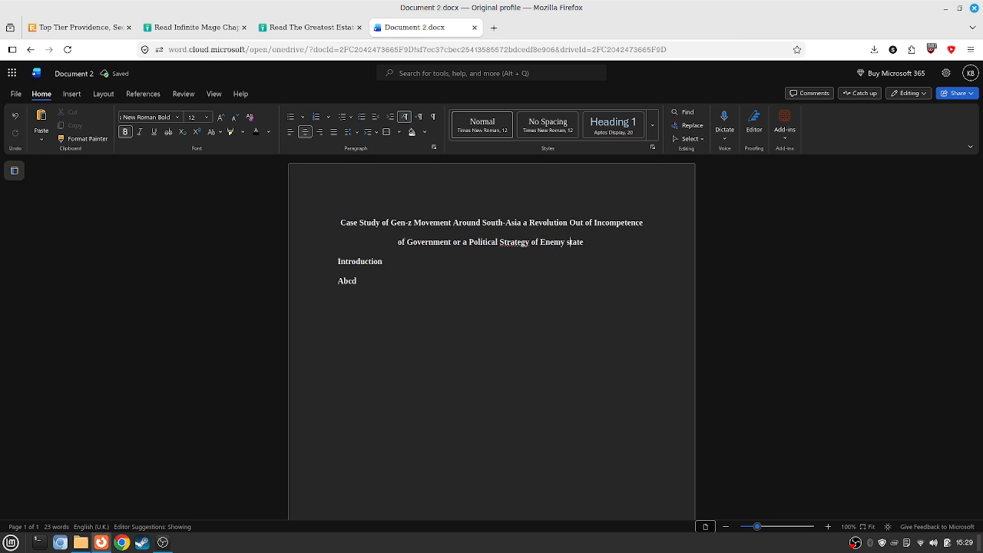
key("BackSpace")
type("S")
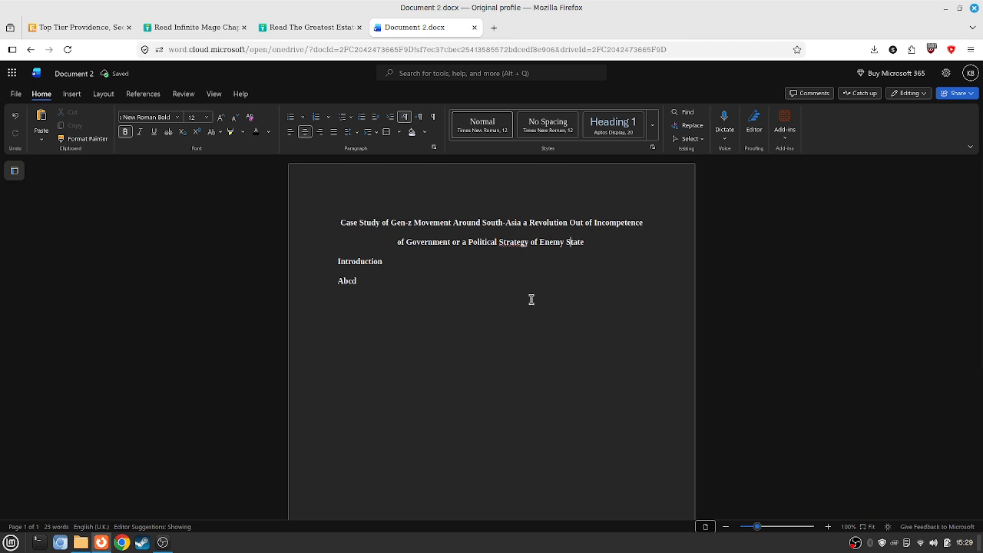
Ignore all spelling flags for the word "Strategy" in the title.
left_click(514, 249)
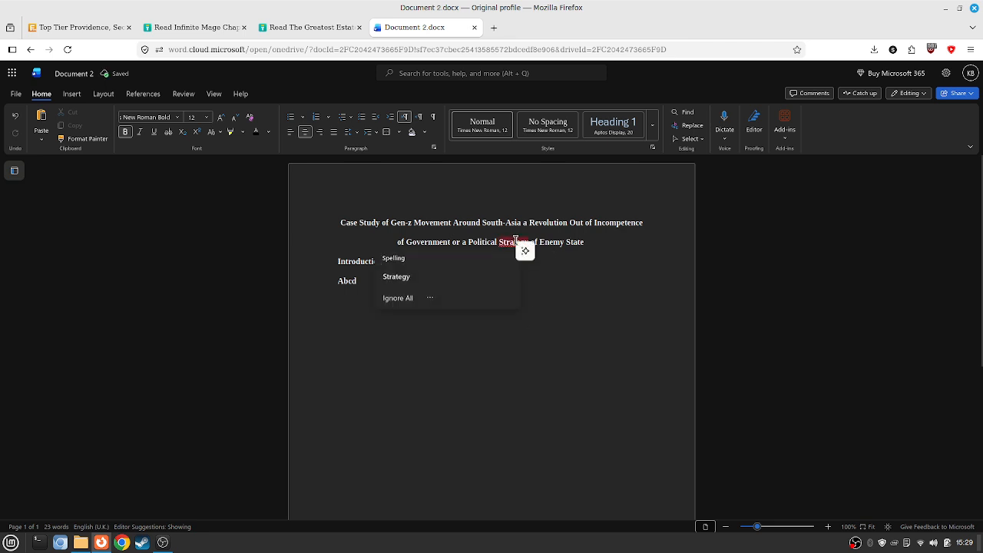
left_click(396, 298)
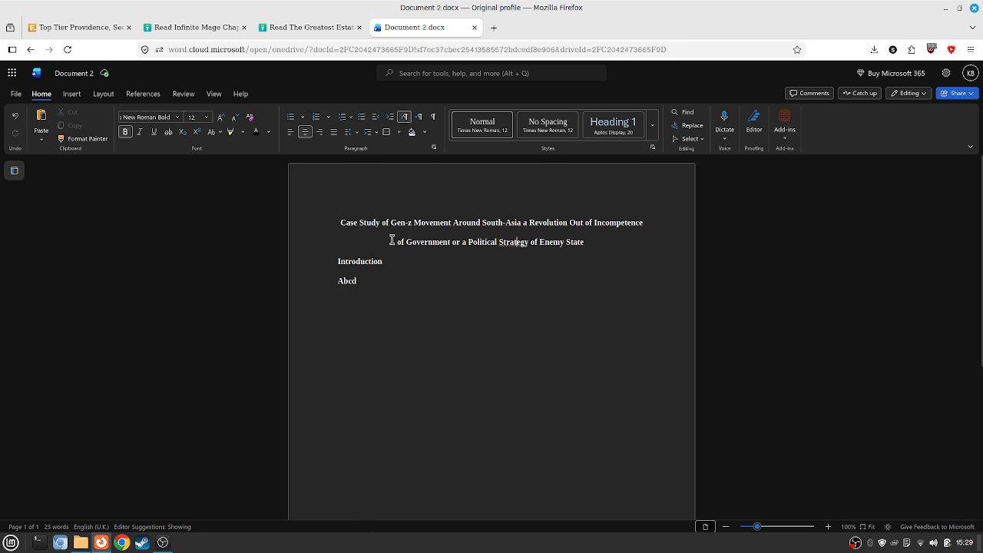
left_click_drag(393, 241, 405, 241)
left_click(516, 284)
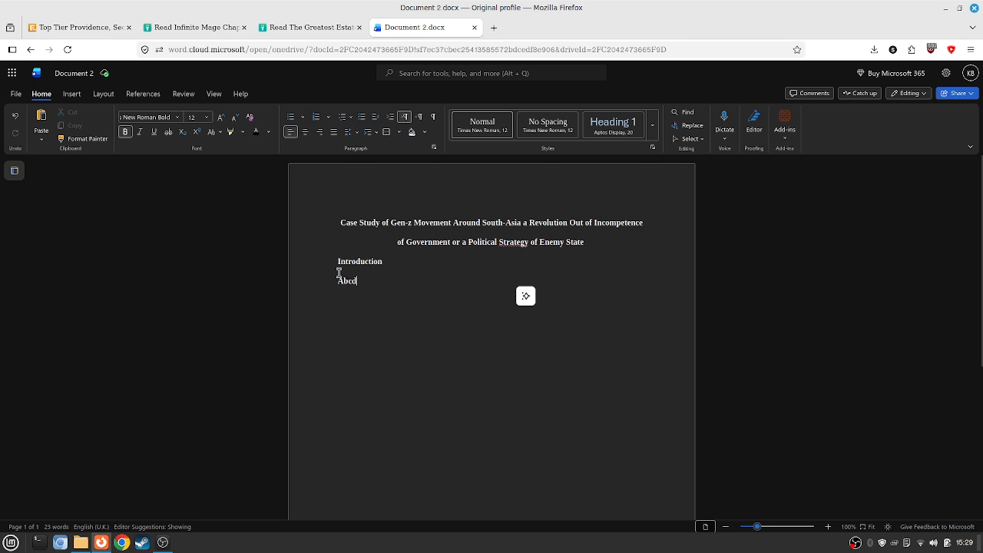
Replace the "Abcd" line below Introduction with a non-bold "a".
left_click(375, 282)
type("=")
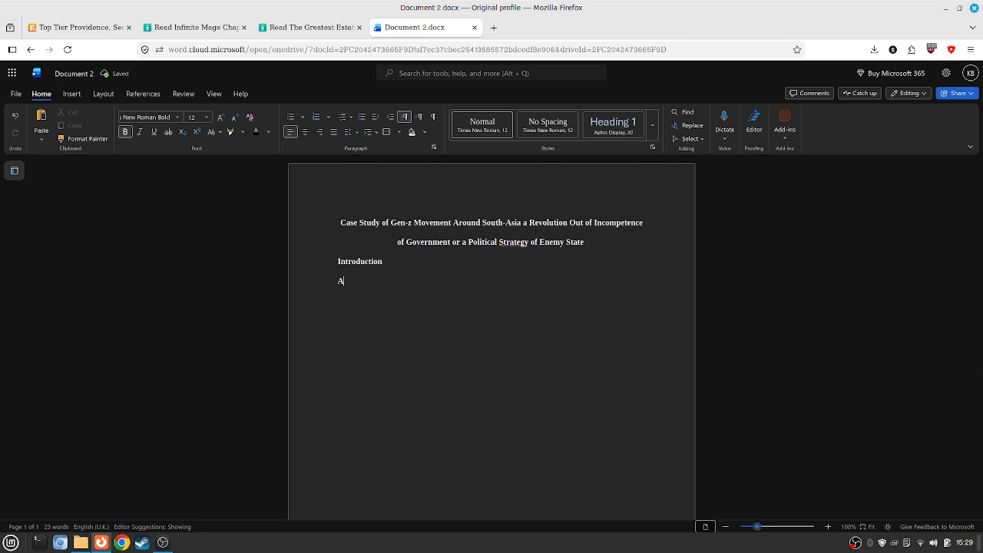
key("BackSpace")
key("ctrl+b")
type("asnjd")
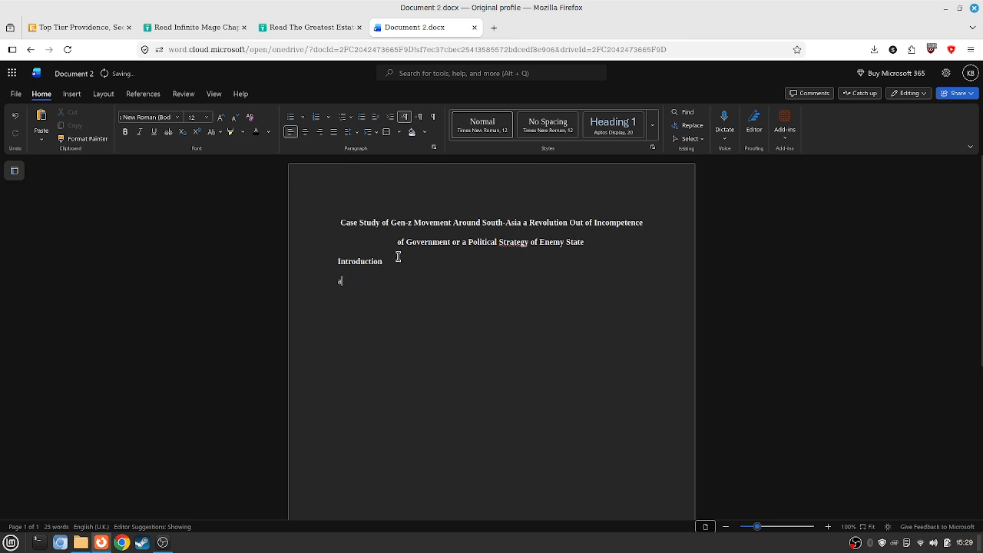
left_click_drag(425, 225, 428, 242)
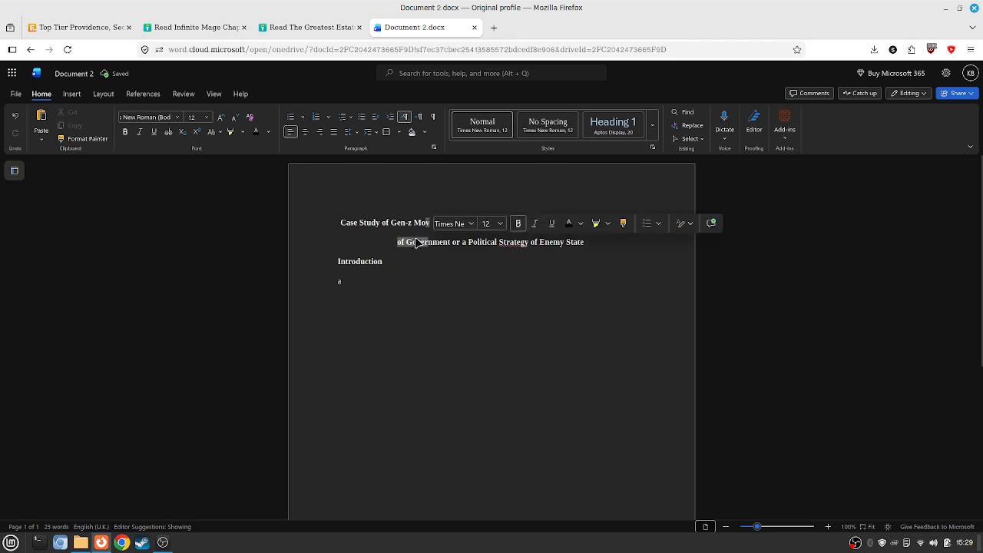
left_click_drag(342, 225, 471, 226)
left_click_drag(392, 260, 457, 242)
left_click_drag(357, 224, 501, 226)
Set the line spacing of the title paragraph to 2.
left_click_drag(412, 245, 627, 246)
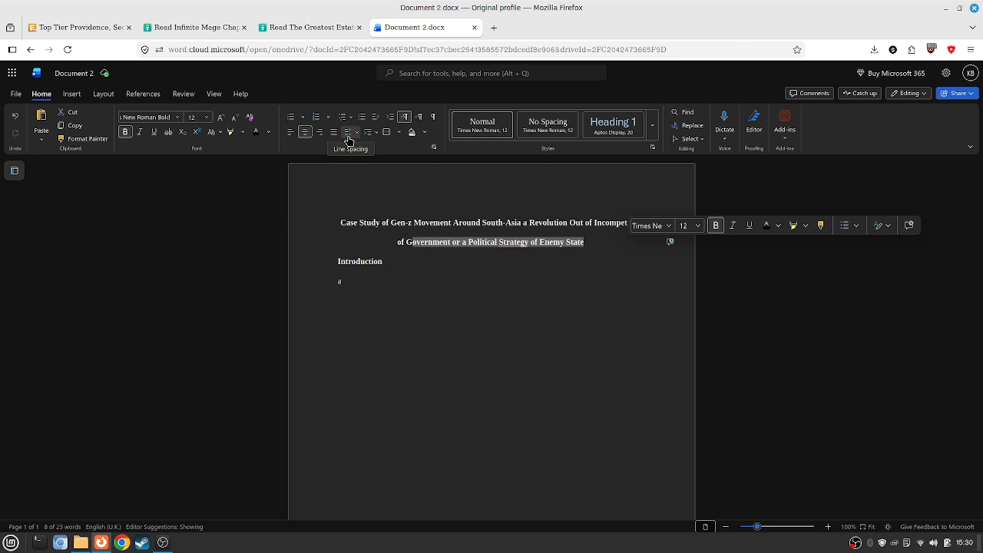
left_click(351, 135)
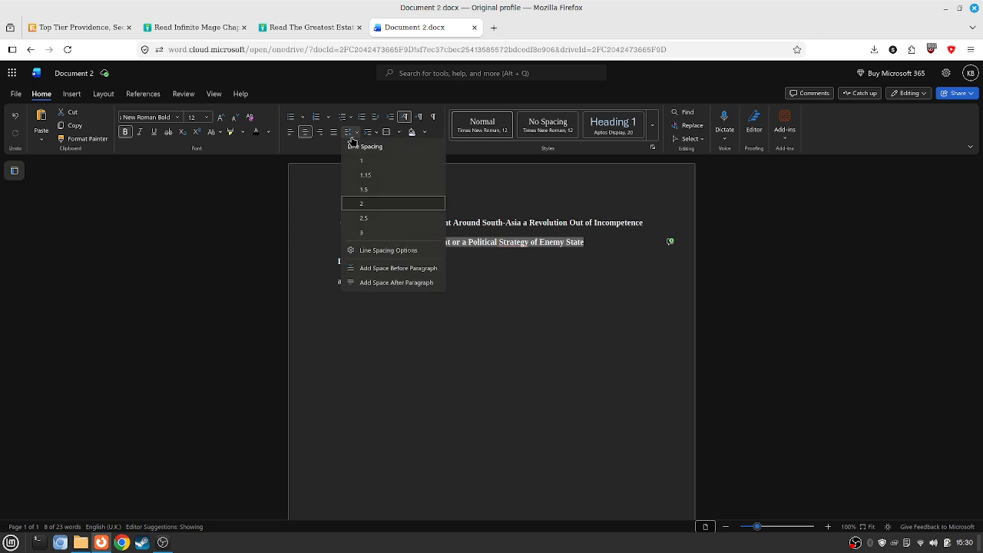
left_click(370, 204)
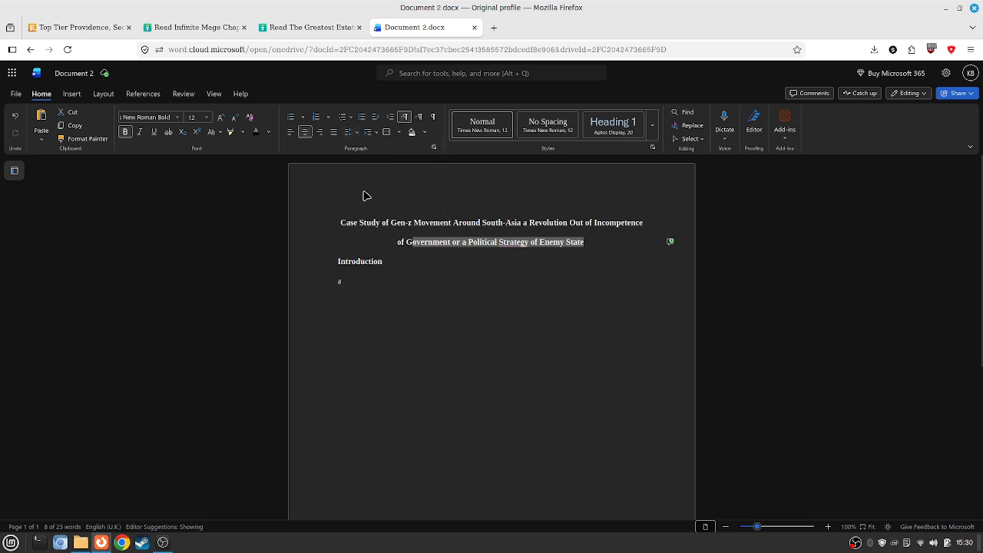
left_click(351, 135)
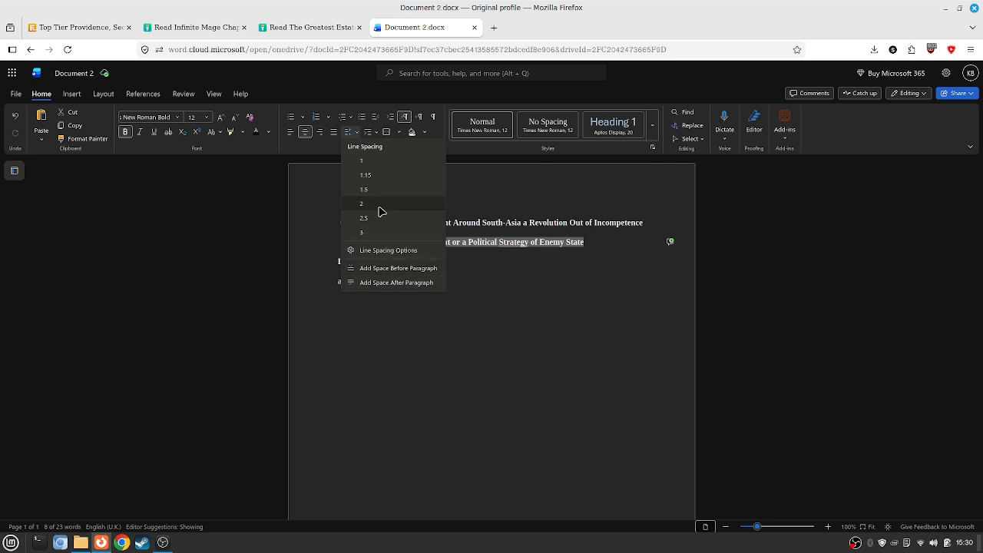
left_click(376, 206)
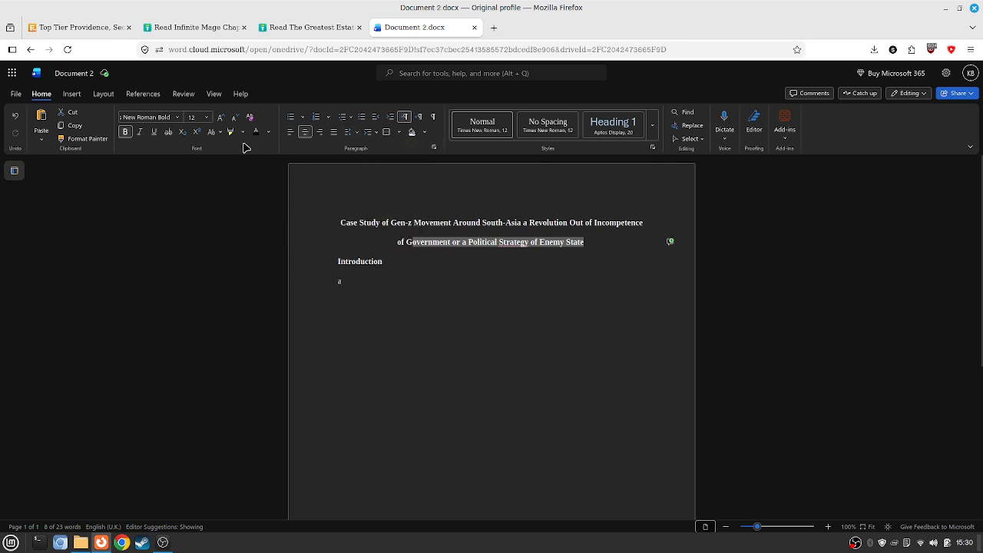
Try left alignment on the title paragraph, restore its centring and return to the body line.
left_click(290, 136)
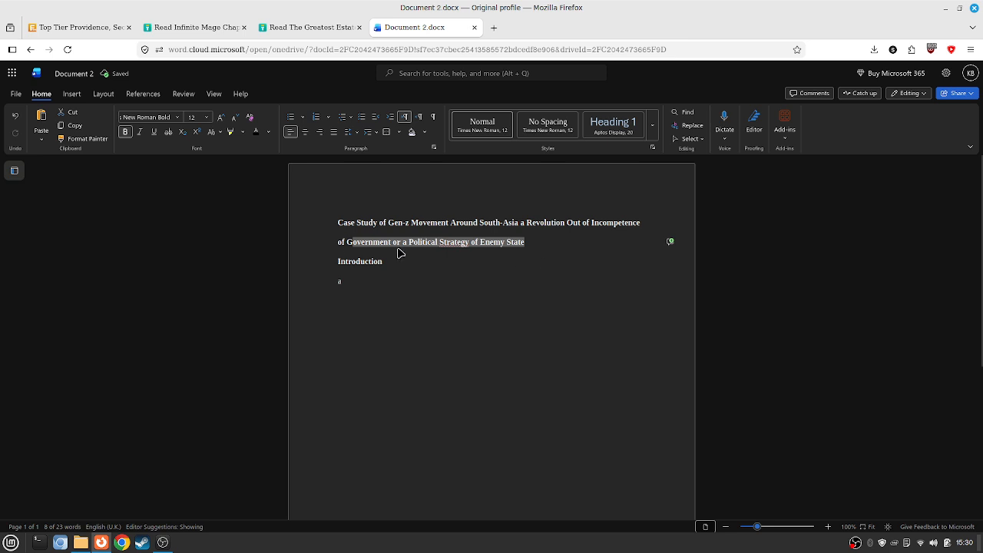
left_click(305, 133)
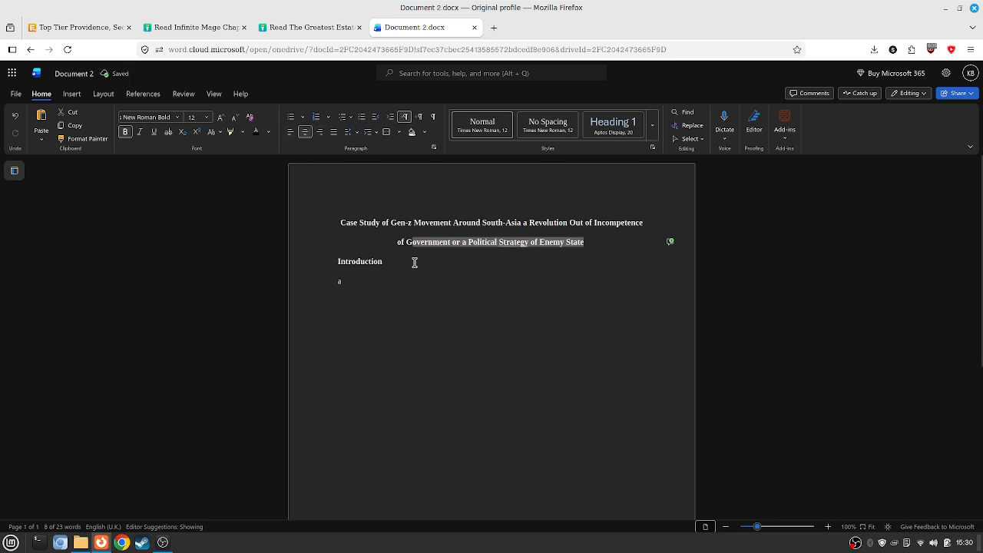
left_click(371, 276)
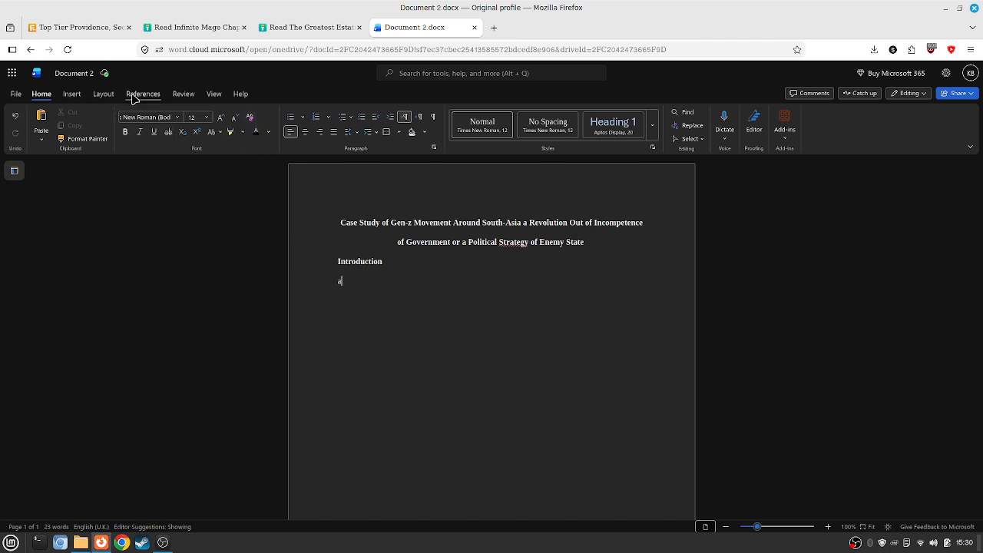
Apply the Normal page margins of 2.54 cm on all sides to the document.
left_click(77, 97)
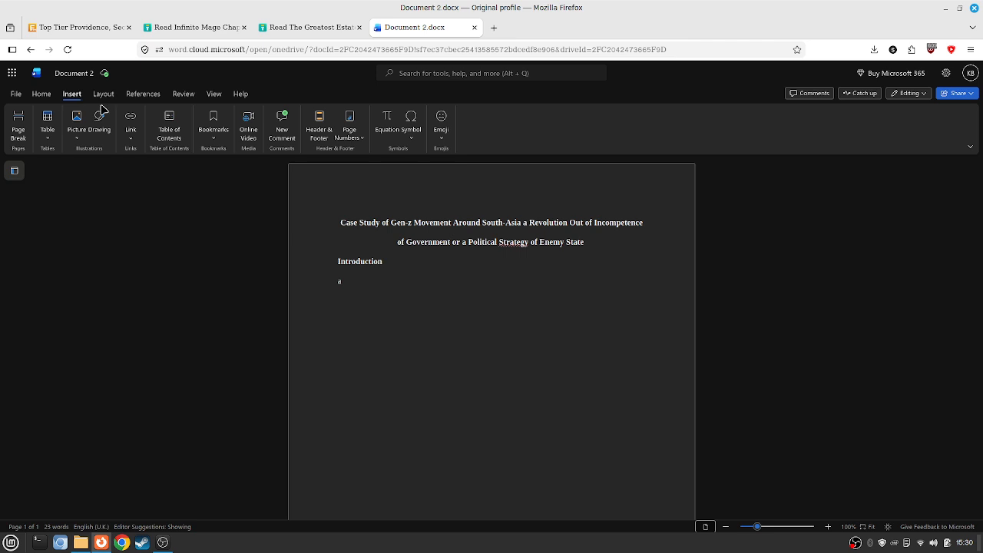
left_click(102, 98)
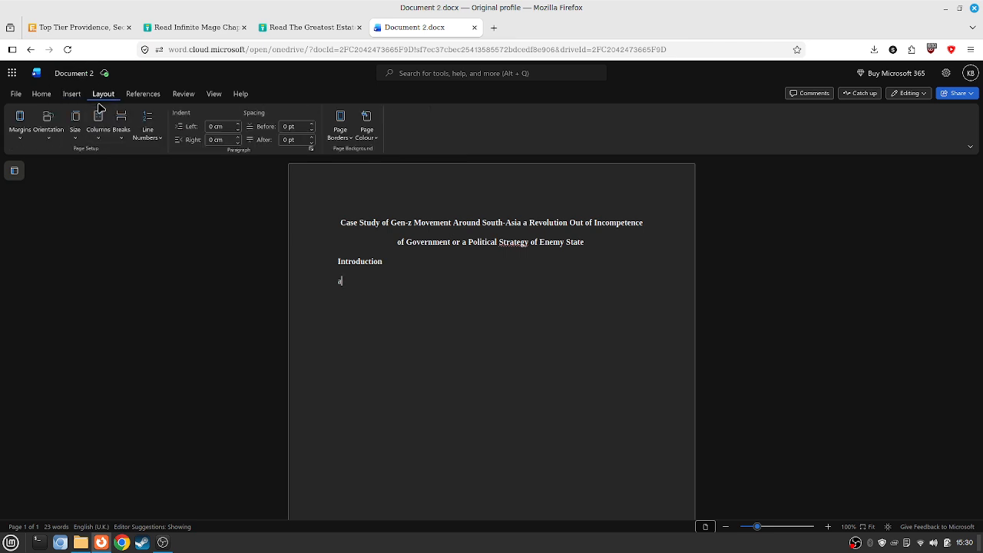
left_click(25, 145)
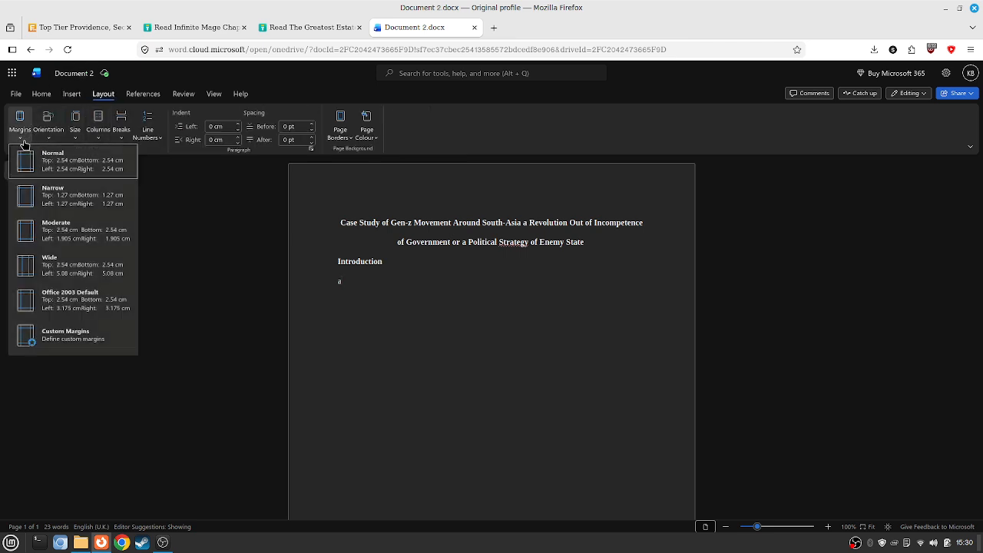
left_click(71, 169)
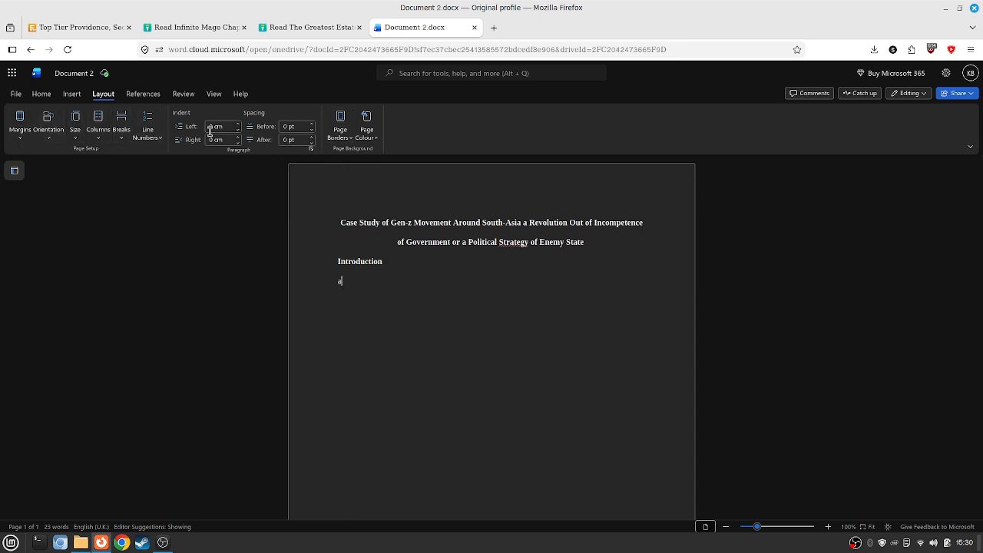
Open the paragraph settings for the body text and choose Left as its alignment.
left_click(15, 94)
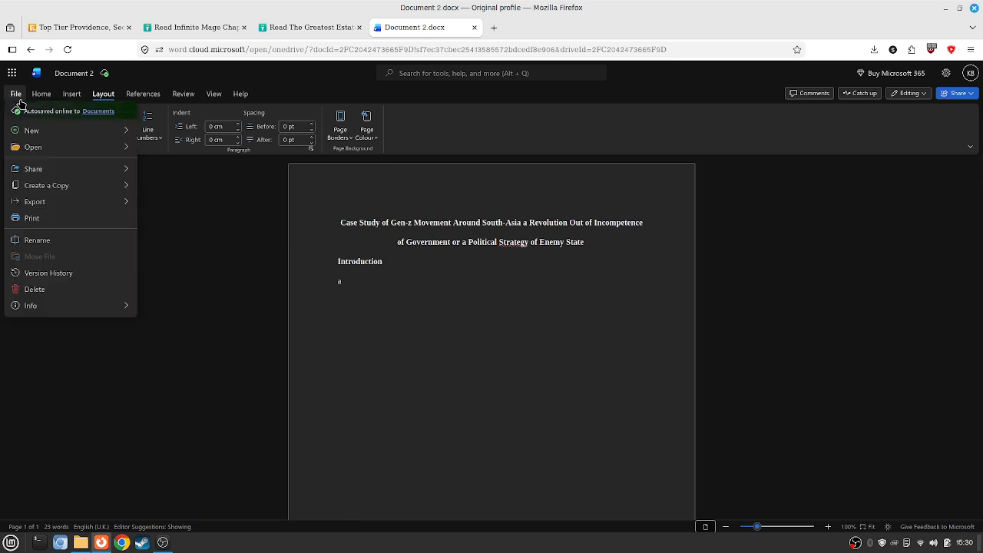
left_click(380, 261)
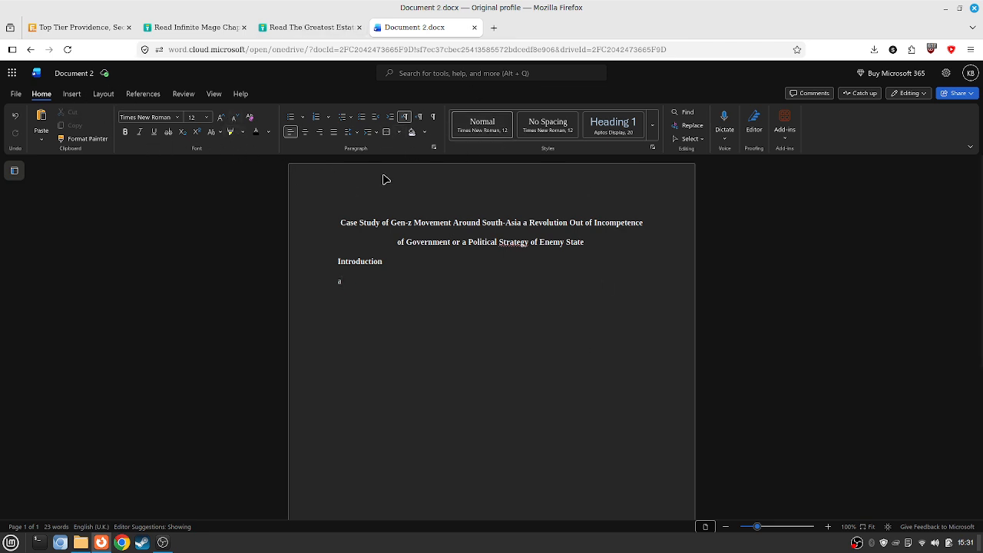
left_click(432, 149)
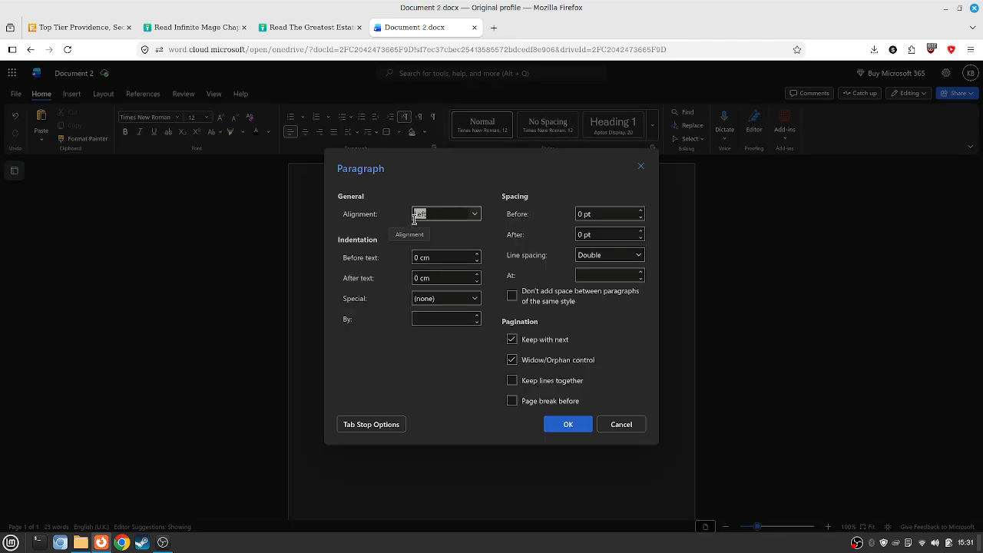
left_click(474, 215)
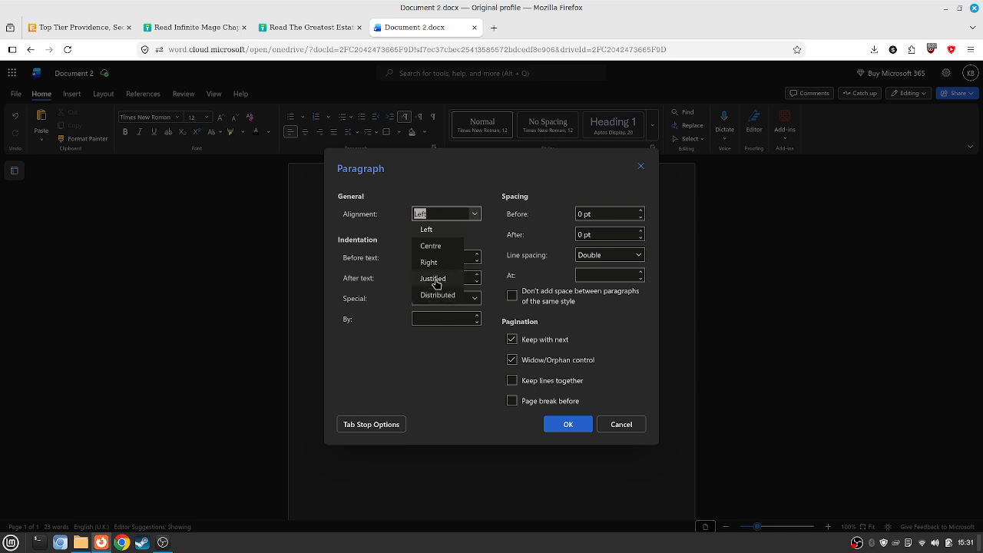
left_click(432, 234)
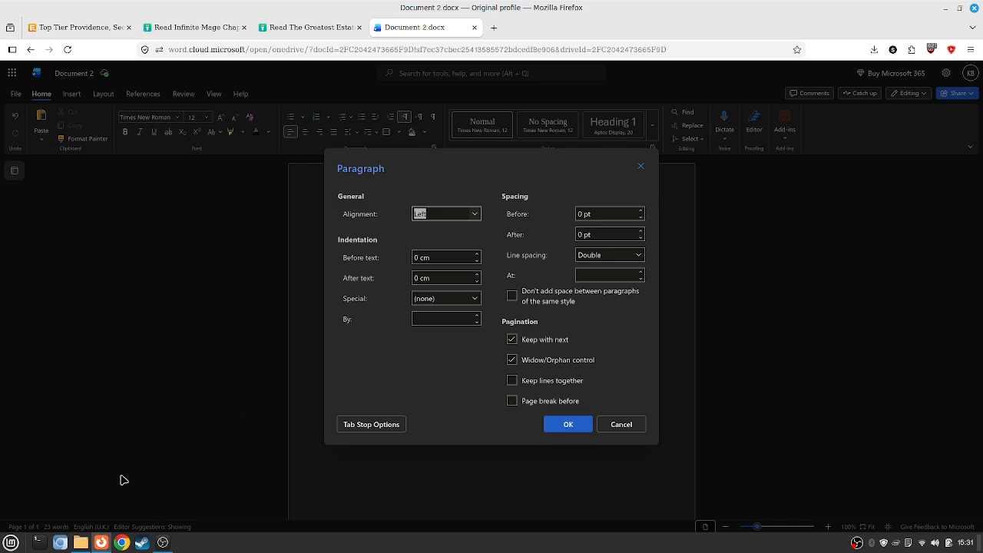
Switch to the file manager and open the presentation "Pol science-short-detail-Propoal-thesis writing-Training.pptx" from the Downloads folder.
left_click(97, 542)
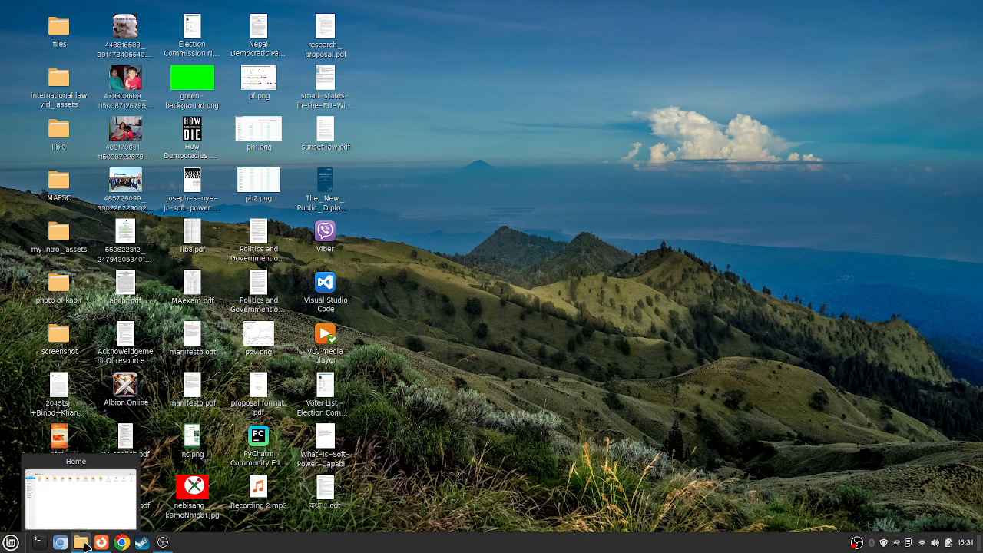
left_click(80, 542)
left_click(42, 168)
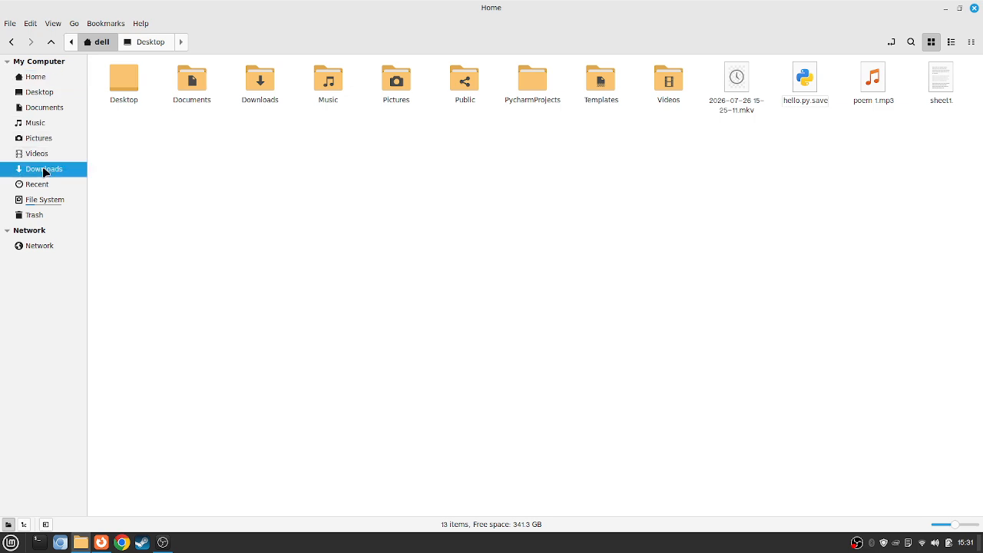
scroll(433, 230, "down", 2)
scroll(434, 231, "down", 2)
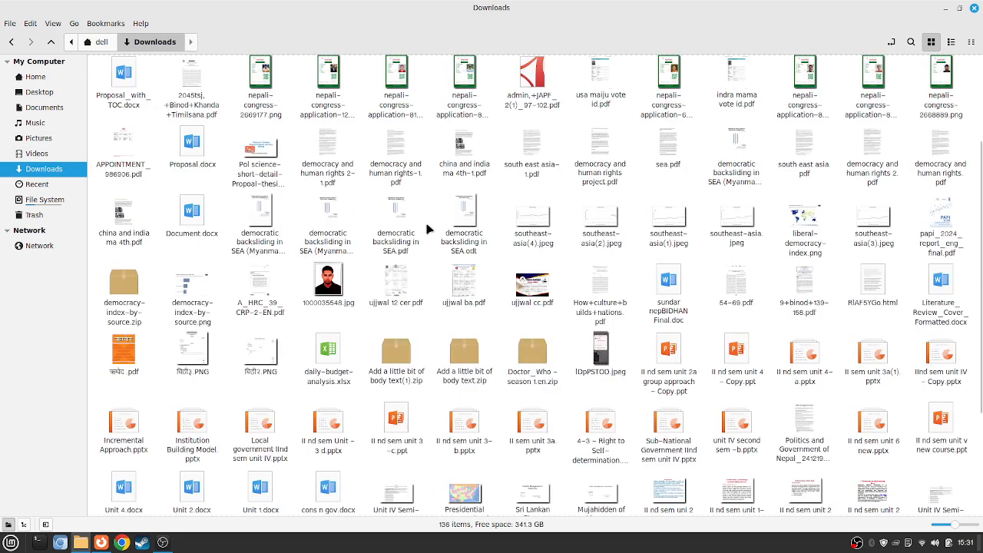
left_click(253, 149)
key("Return")
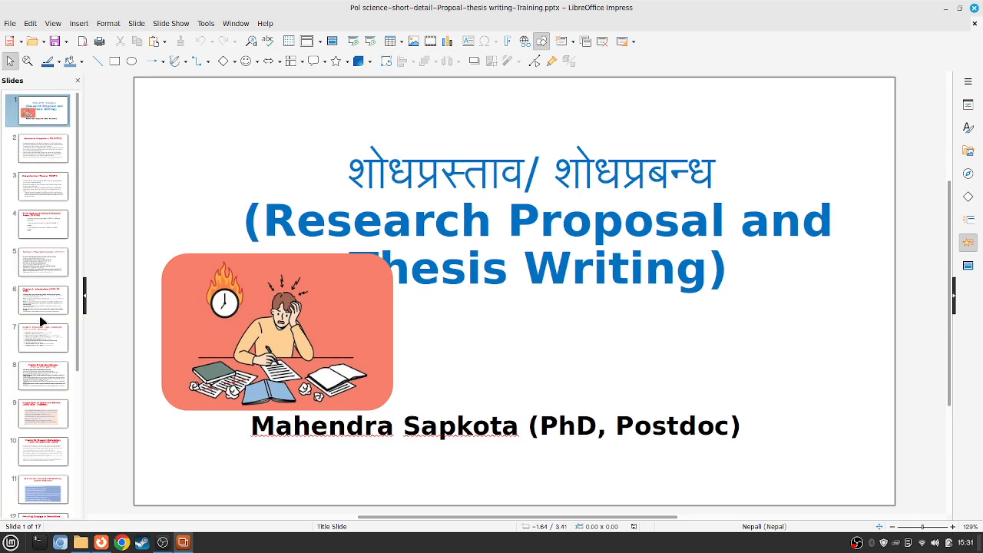
Look through the thesis-writing slides from the literature review to slide 15 and examine the technical format requirements for font, spacing and alignment.
left_click(41, 344)
left_click(51, 378)
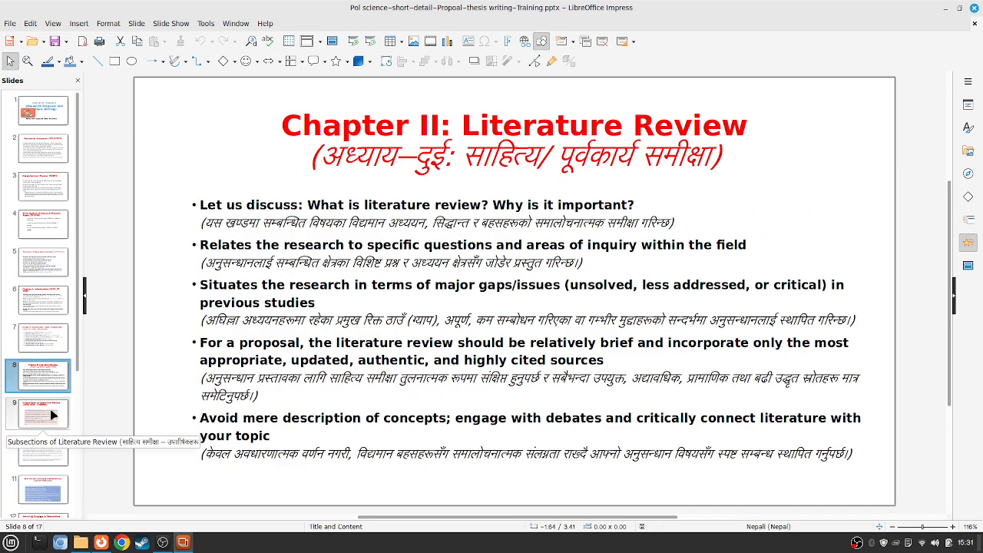
left_click(51, 410)
left_click(54, 452)
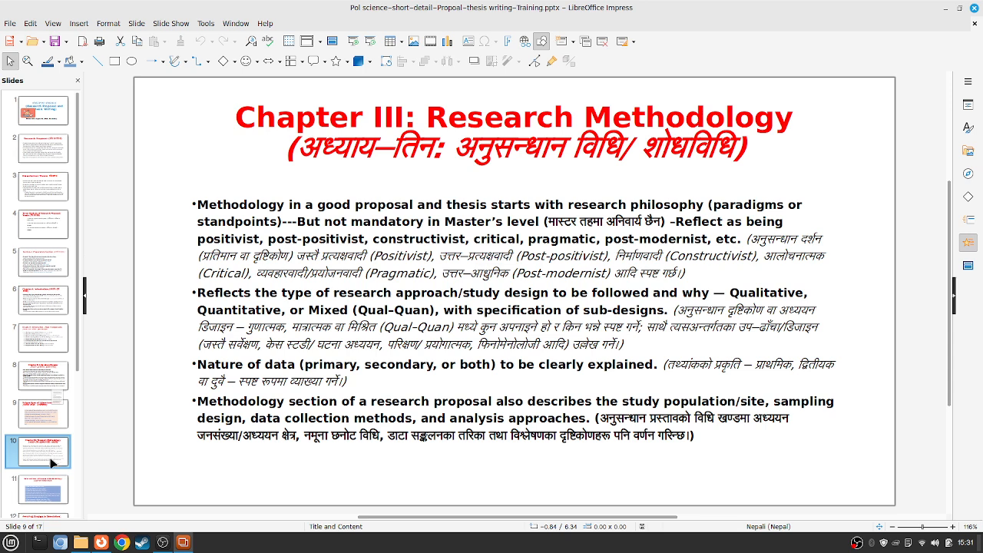
left_click(49, 489)
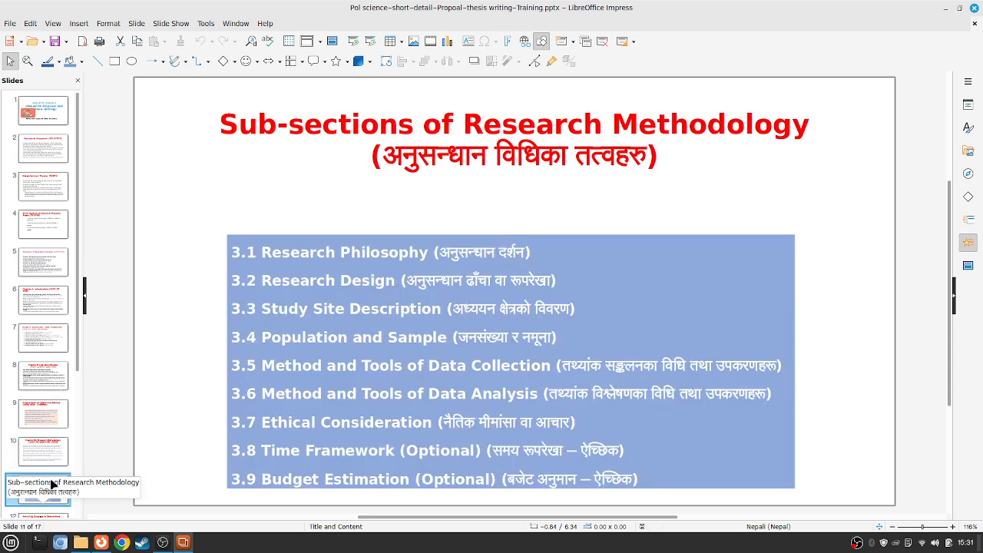
scroll(54, 484, "down", 2)
left_click(56, 459)
left_click(45, 502)
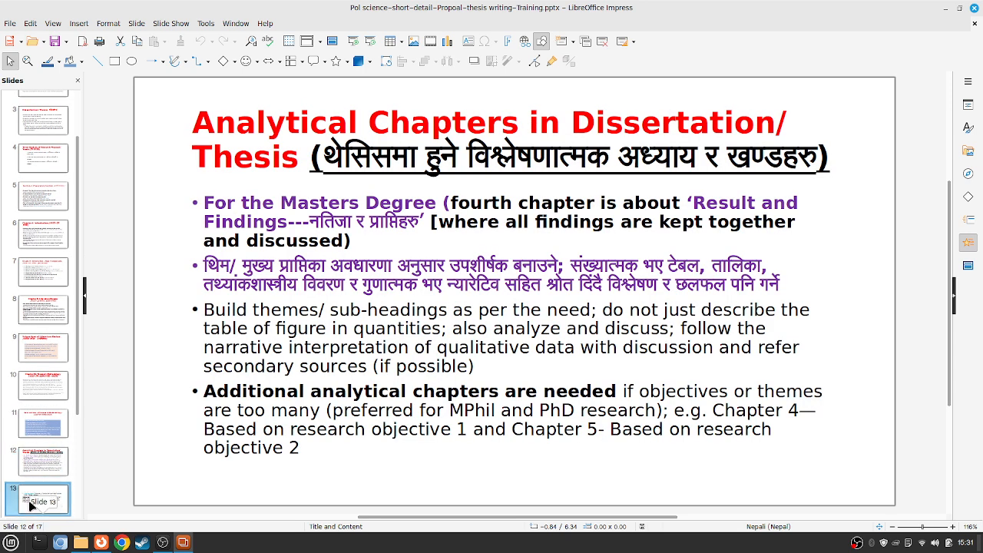
scroll(46, 466, "down", 3)
left_click(45, 426)
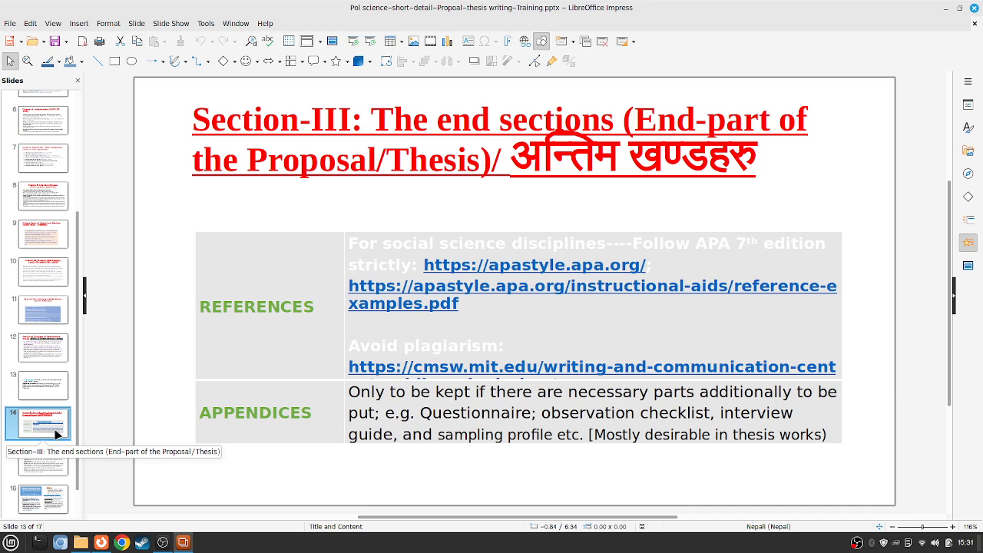
left_click(44, 463)
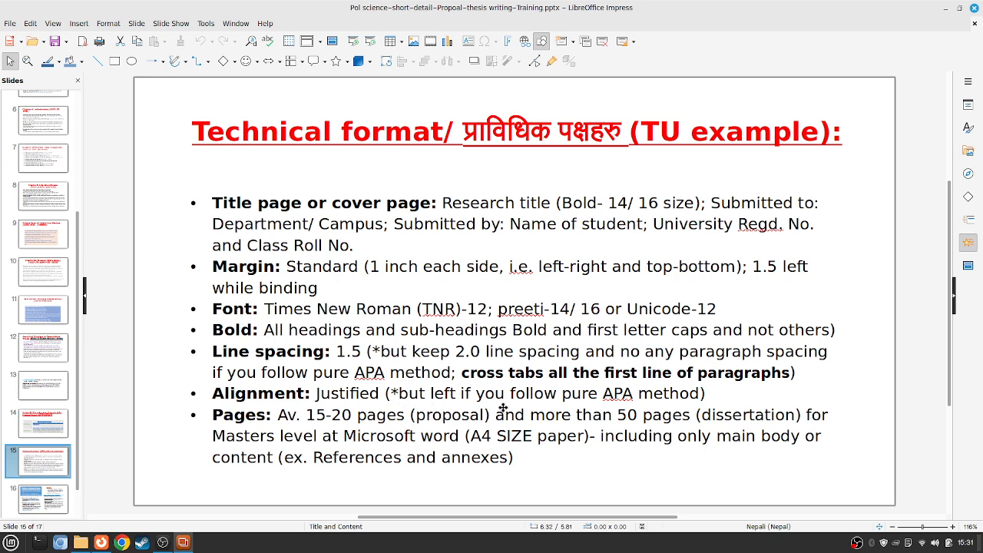
Return to the Word document in Firefox and apply the paragraph settings with Left alignment and Double line spacing.
left_click(945, 8)
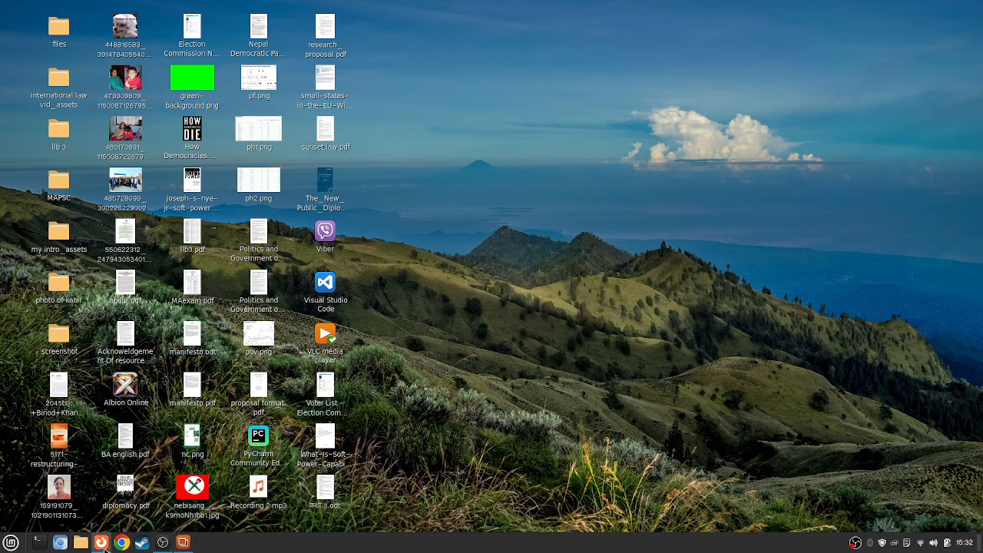
left_click(101, 542)
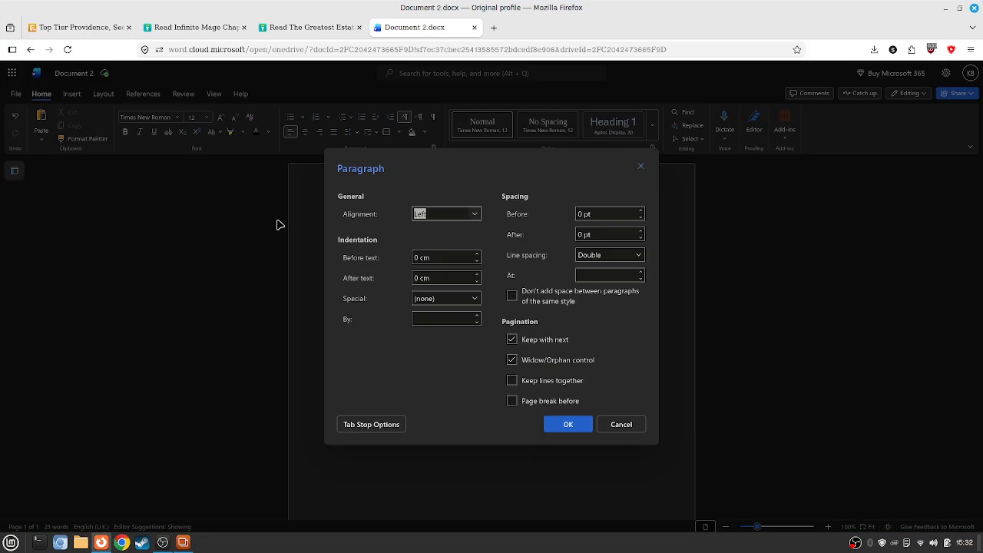
left_click(430, 214)
left_click(566, 425)
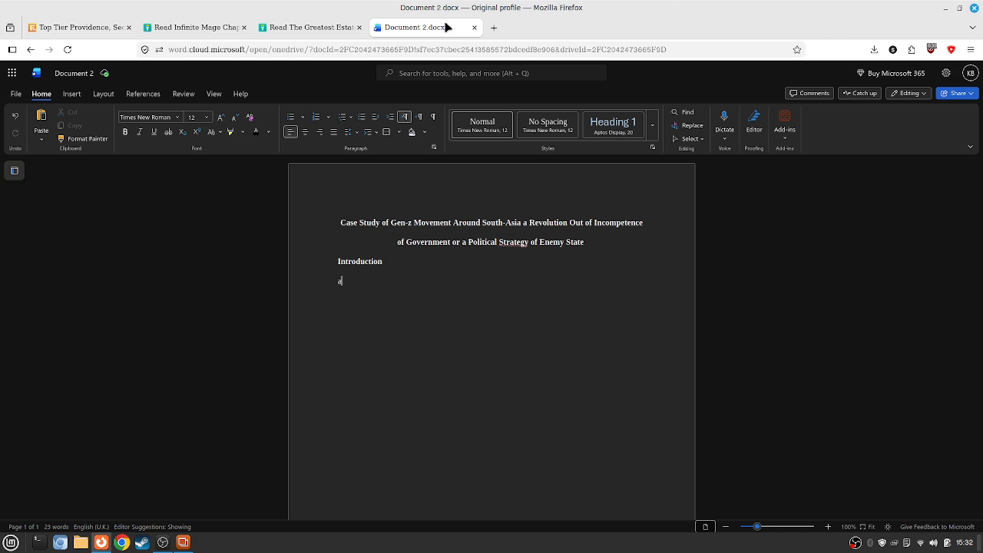
Close the Document 2 browser tab and switch to the OBS window.
left_click(473, 28)
left_click(941, 9)
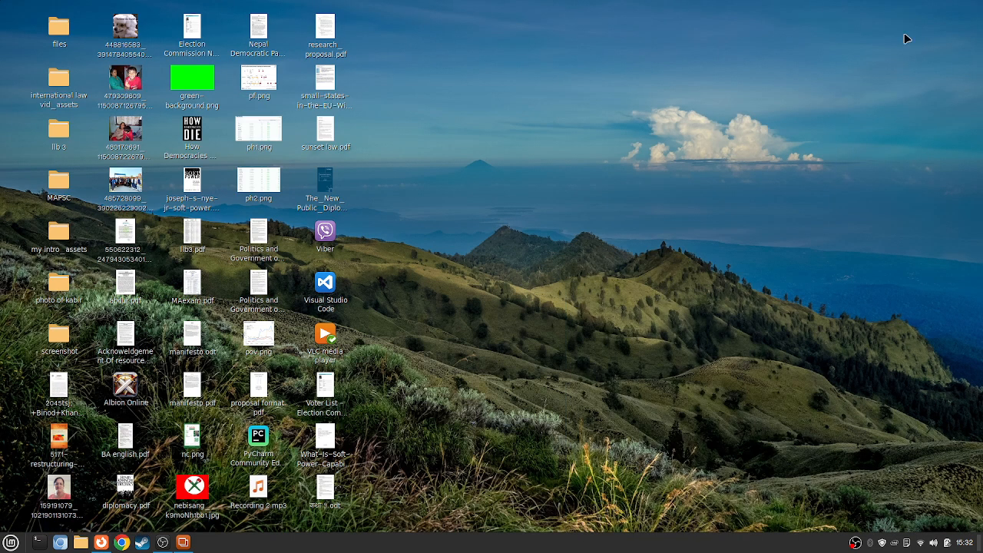
left_click(159, 544)
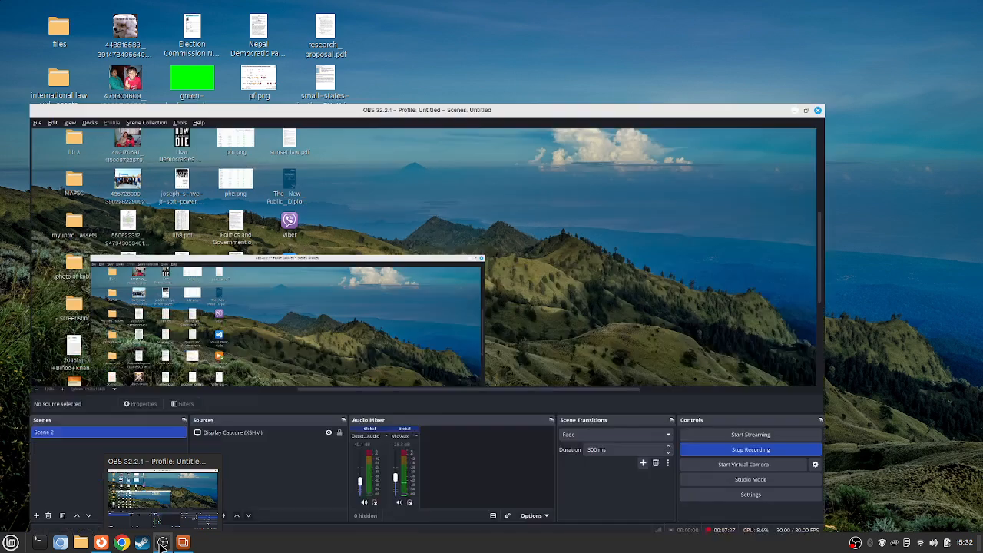